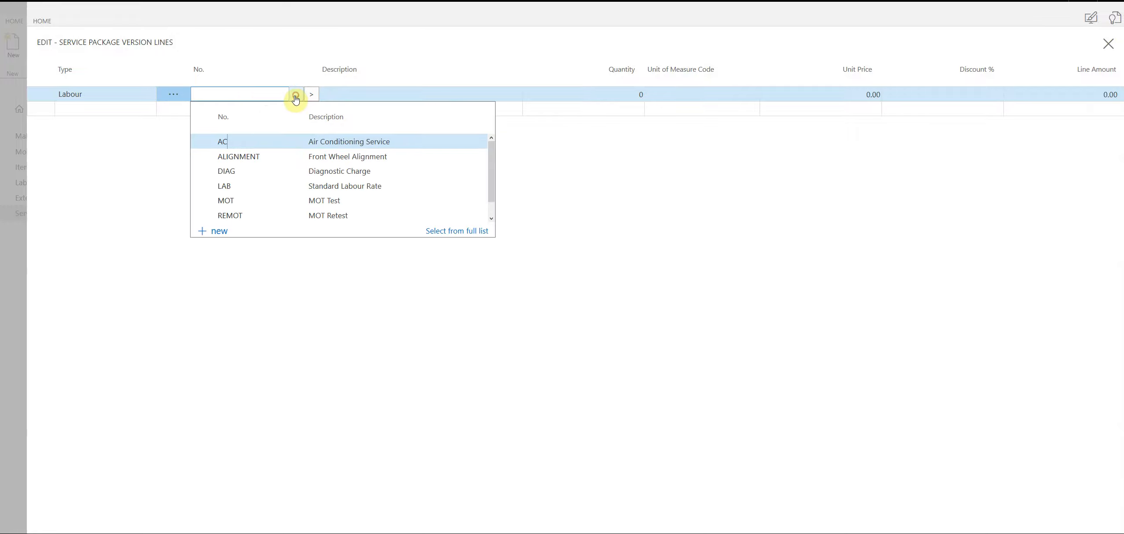
Fill the Labour version line with DIAG, Diagnostic Charge, and set its quantity to 1
click(232, 172)
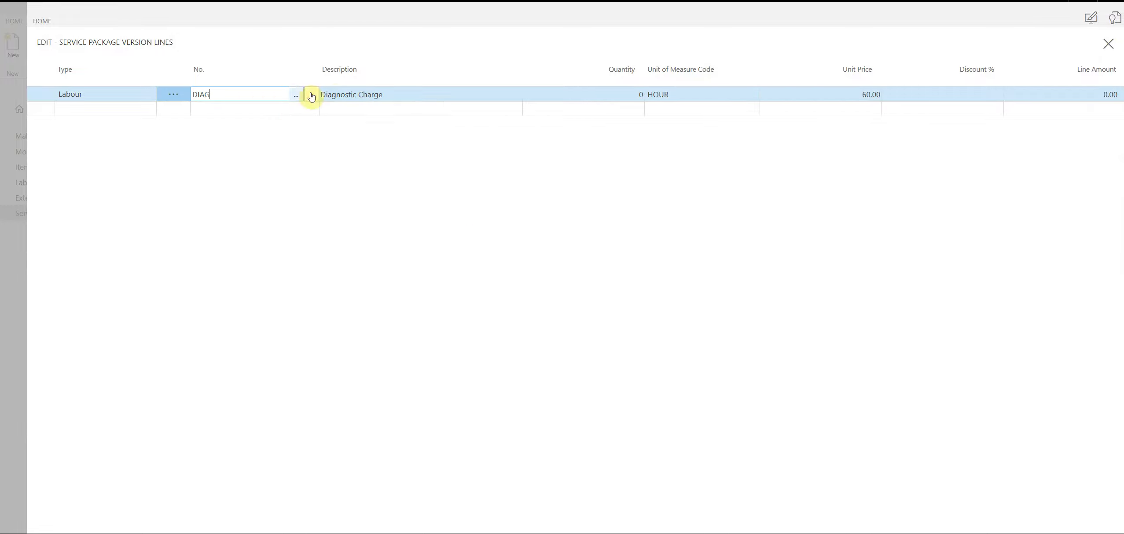
click(597, 93)
text(1)
click(453, 99)
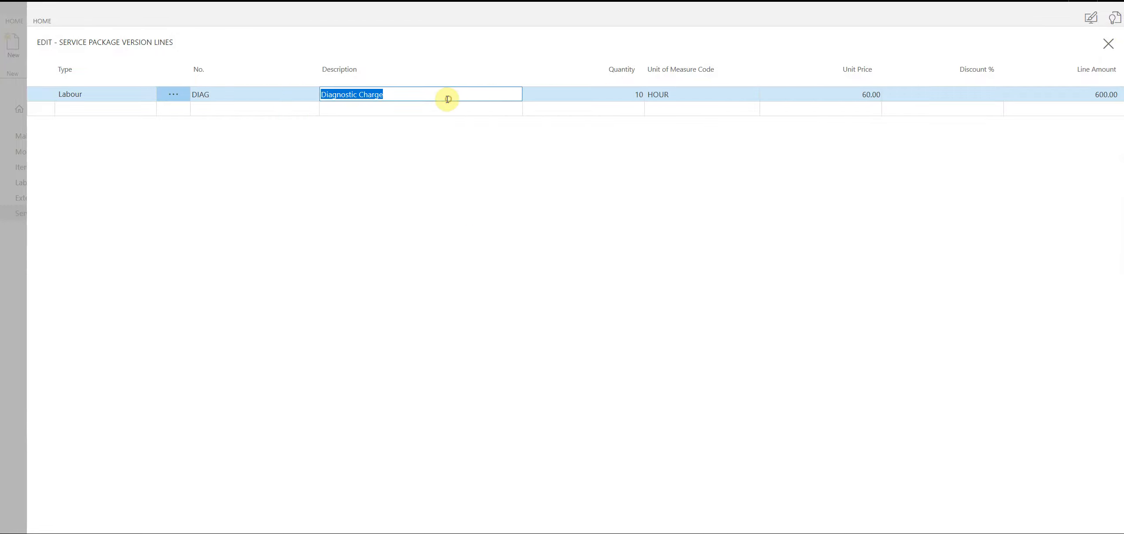
click(579, 96)
click(642, 97)
key(BackSpace)
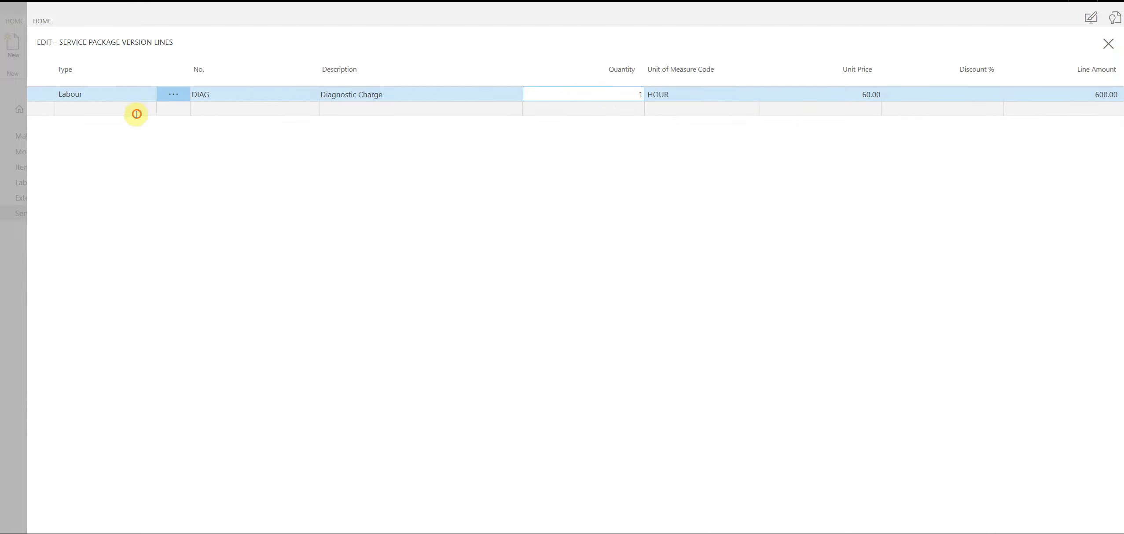
Add an Item line for IT10008, Antifreeze, with a quantity of 1
click(93, 110)
click(93, 110)
click(90, 149)
click(233, 111)
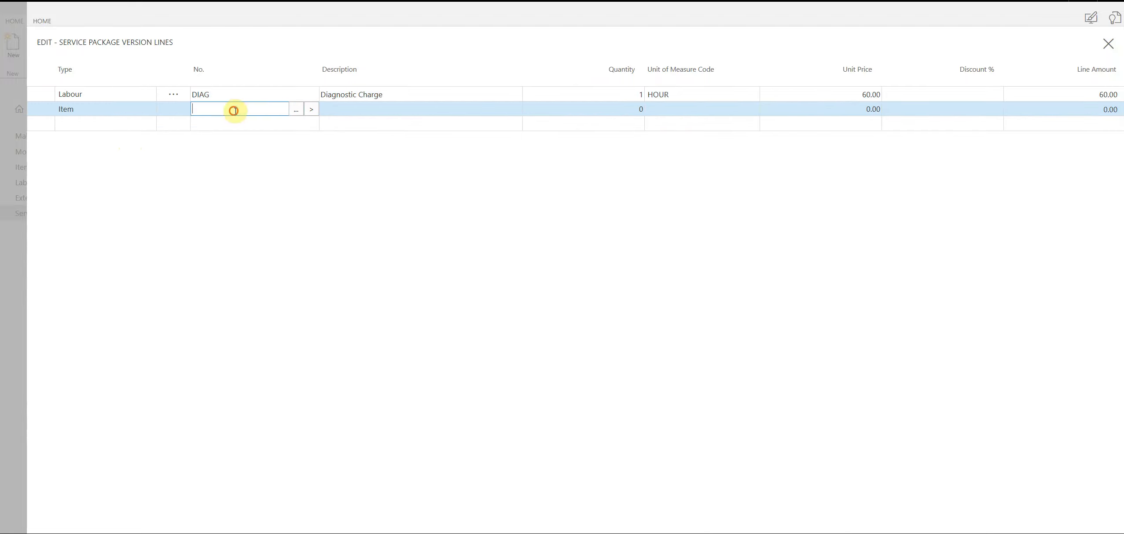
click(296, 109)
click(216, 202)
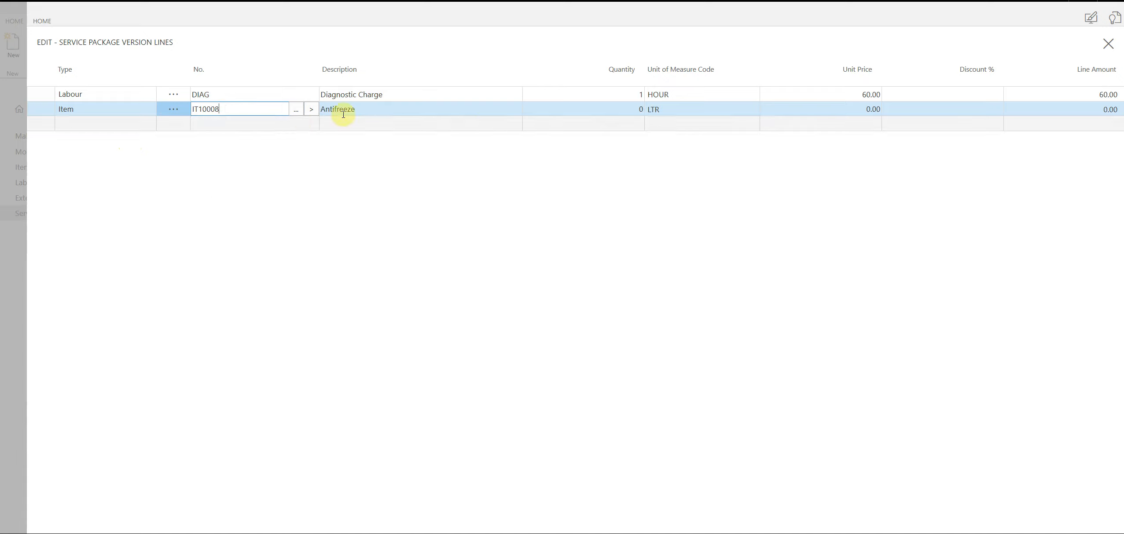
click(601, 107)
text(1)
Add another Item line for IT10010, Oil Filter, with a quantity of 1
click(110, 124)
click(108, 125)
click(254, 112)
click(118, 124)
click(97, 163)
click(247, 120)
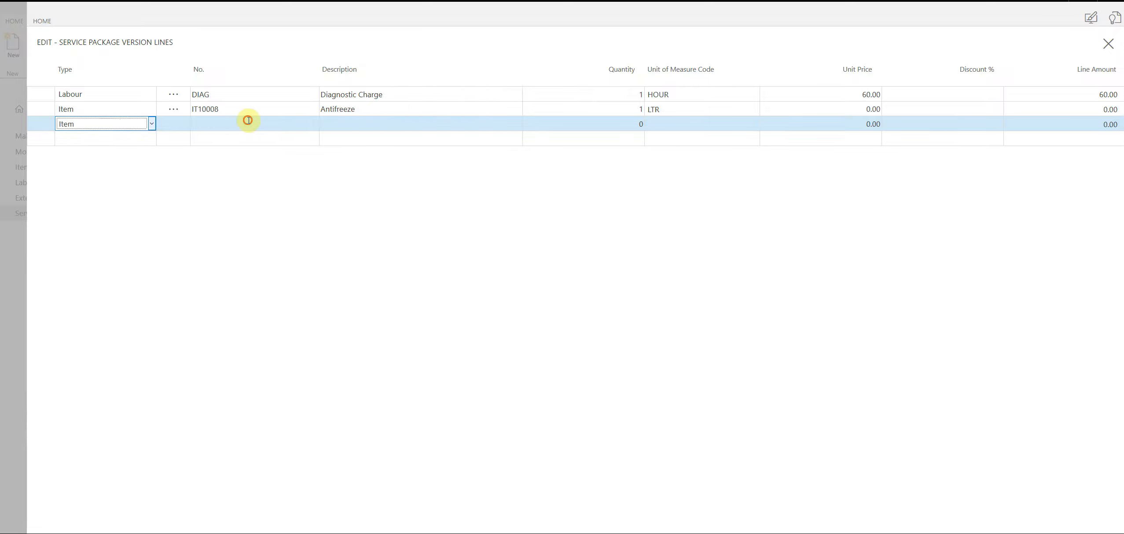
click(296, 124)
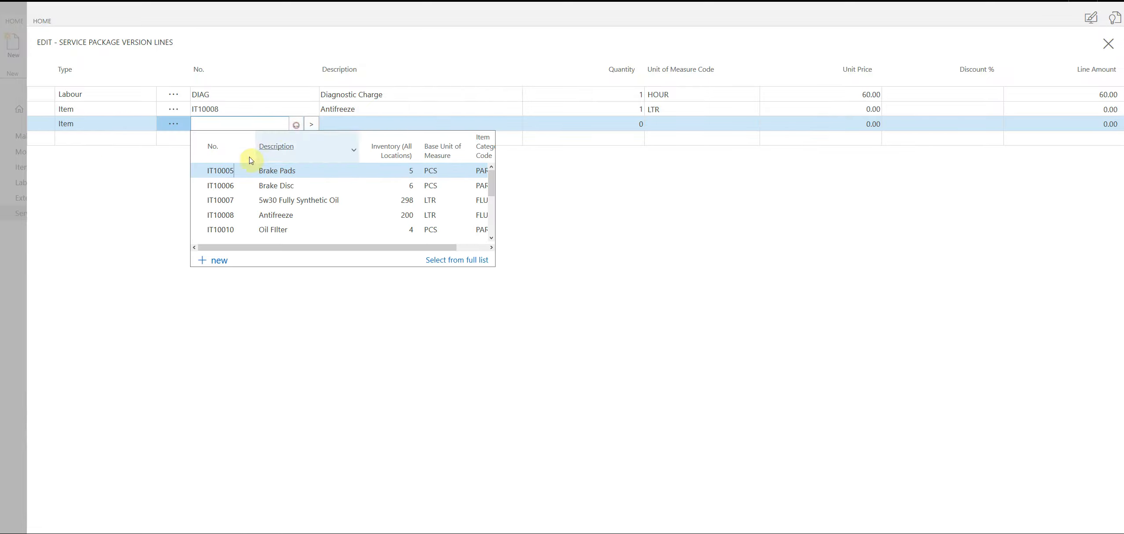
click(223, 230)
click(640, 124)
text(1)
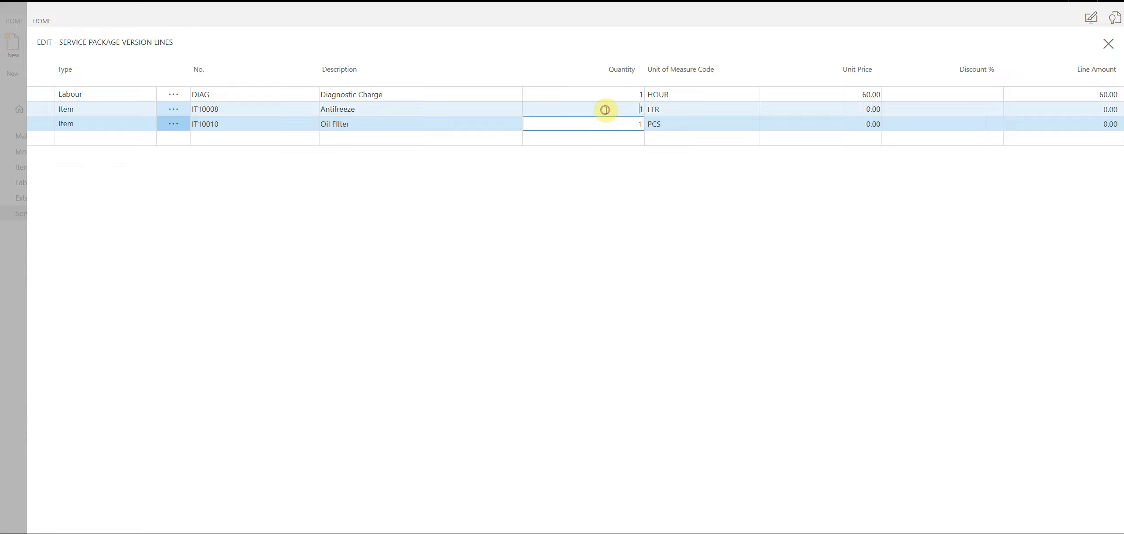
Set the unit price of both the Antifreeze and Oil Filter lines to 5.00 and close the version lines
click(603, 109)
click(587, 123)
click(826, 108)
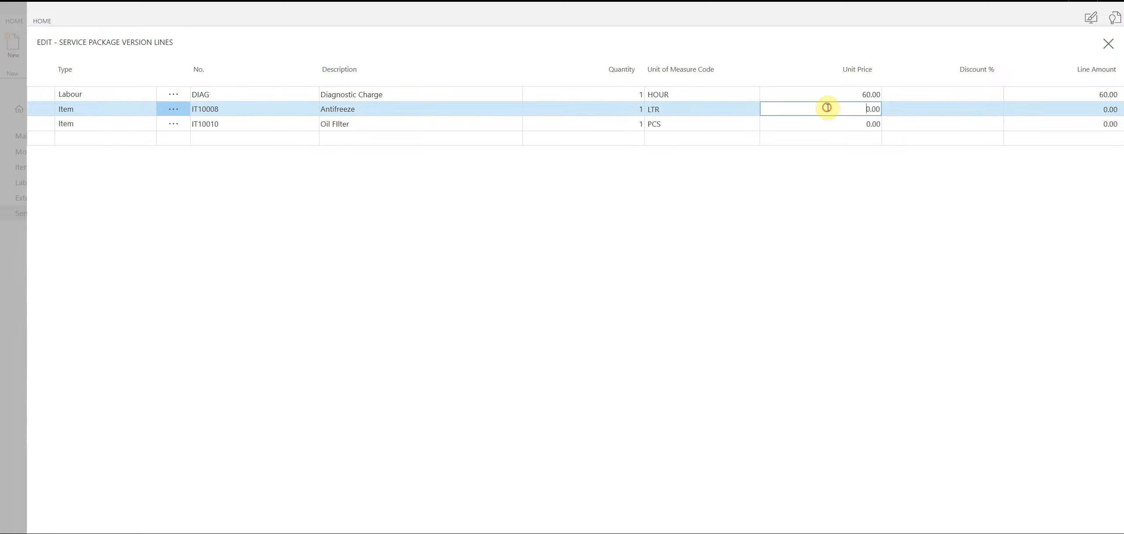
key(Down)
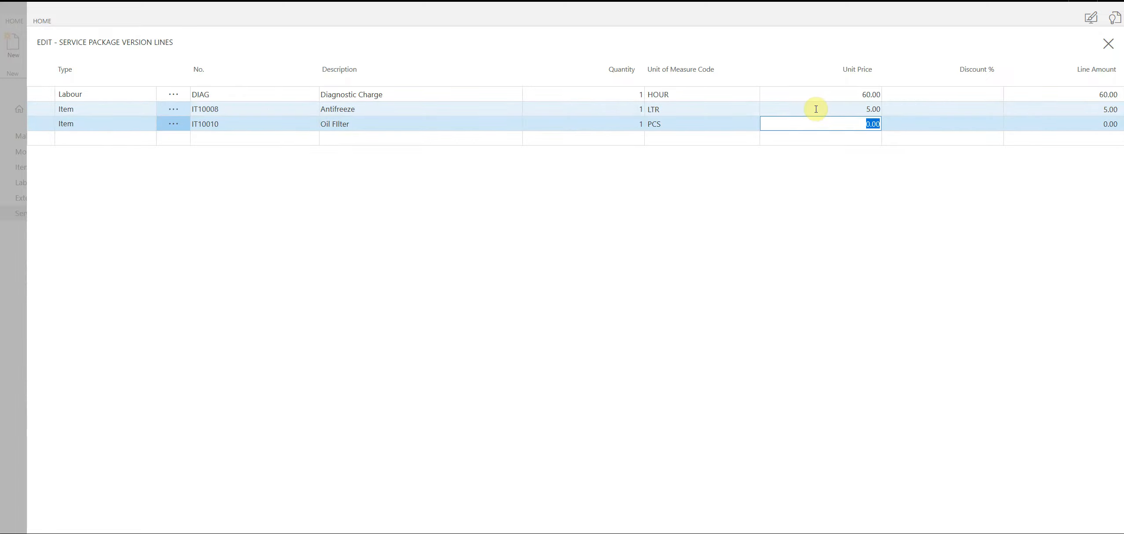
text(5)
key(Up)
key(Escape)
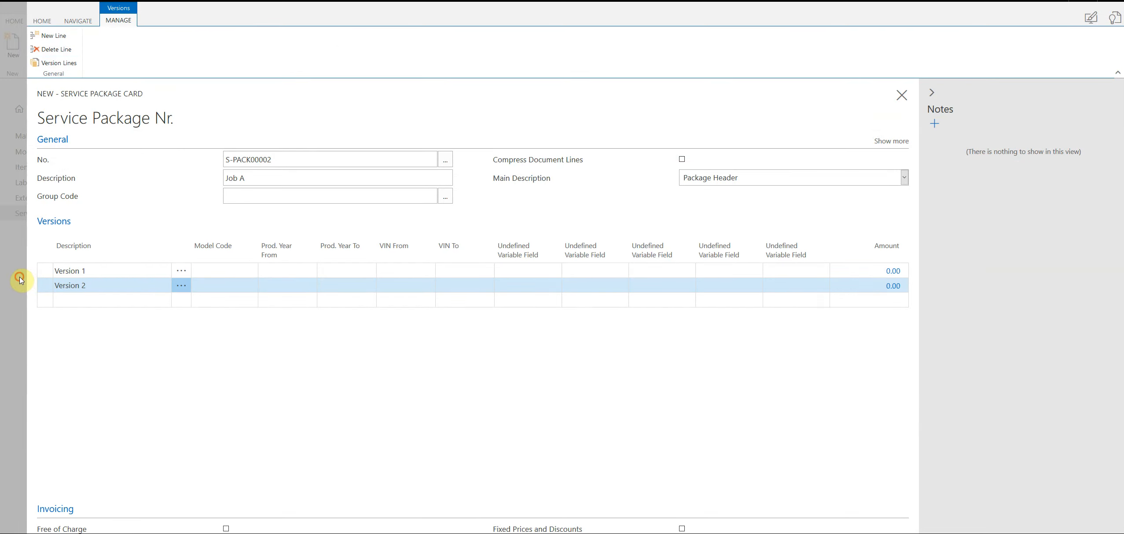
Close and reopen the card of service package S-PACK00002 and enable Fixed Prices and Discounts
key(Escape)
click(219, 168)
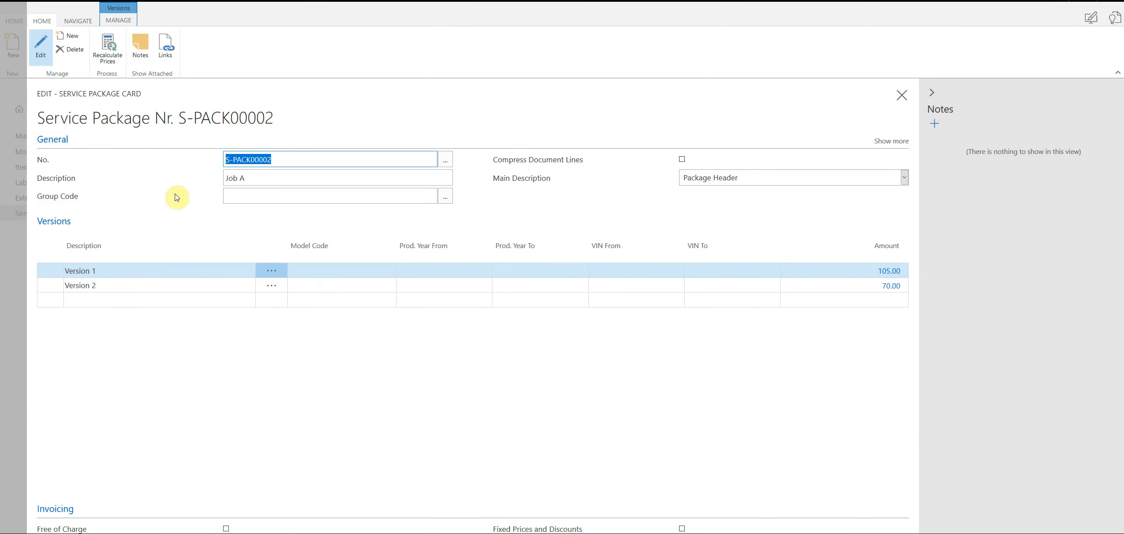
click(484, 362)
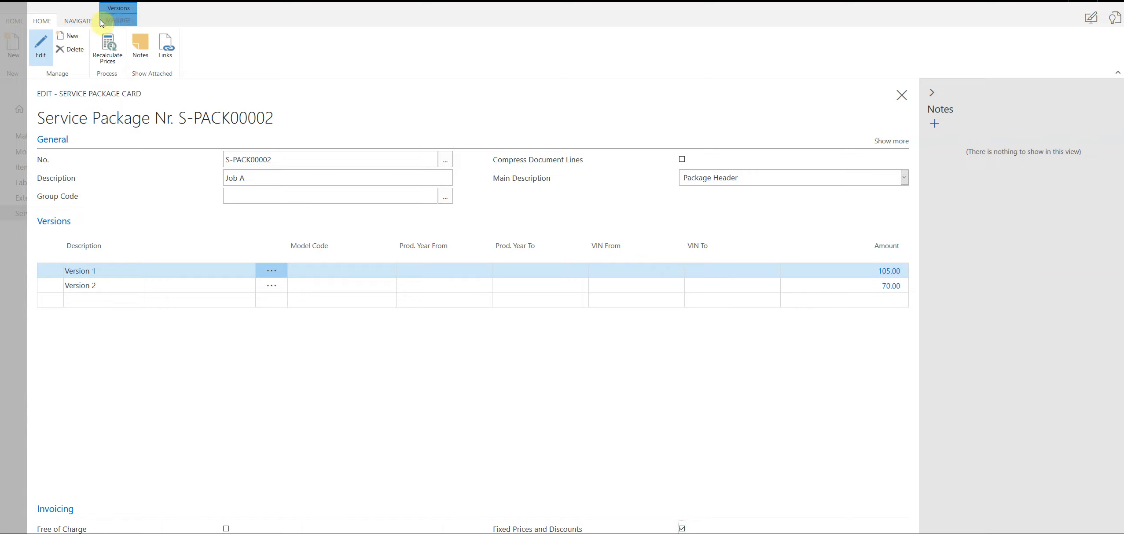
Review the version lines of Version 1 and the actions available for the service package
click(118, 20)
click(57, 62)
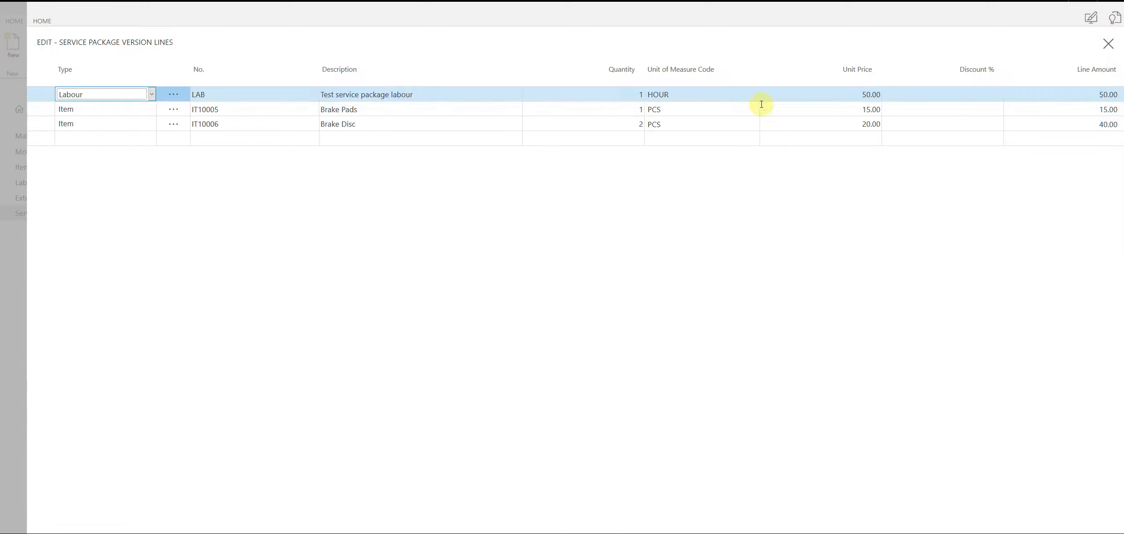
click(1108, 44)
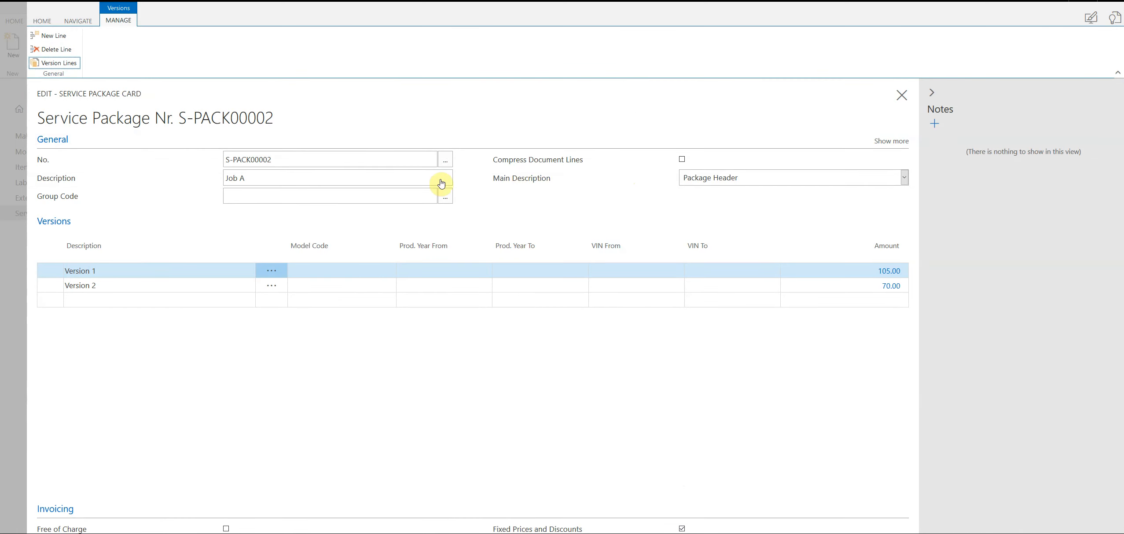
click(76, 20)
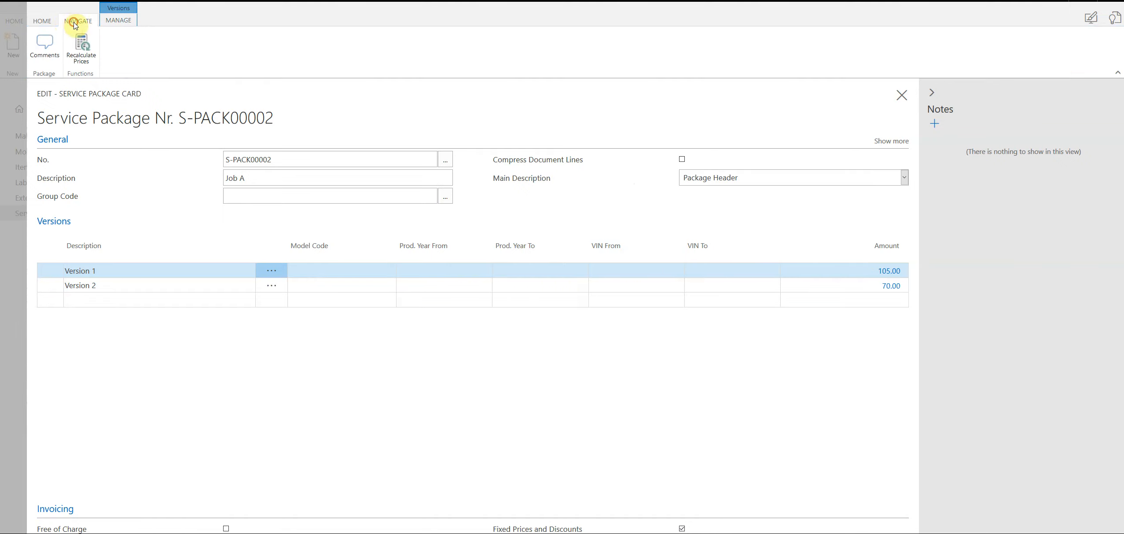
click(44, 21)
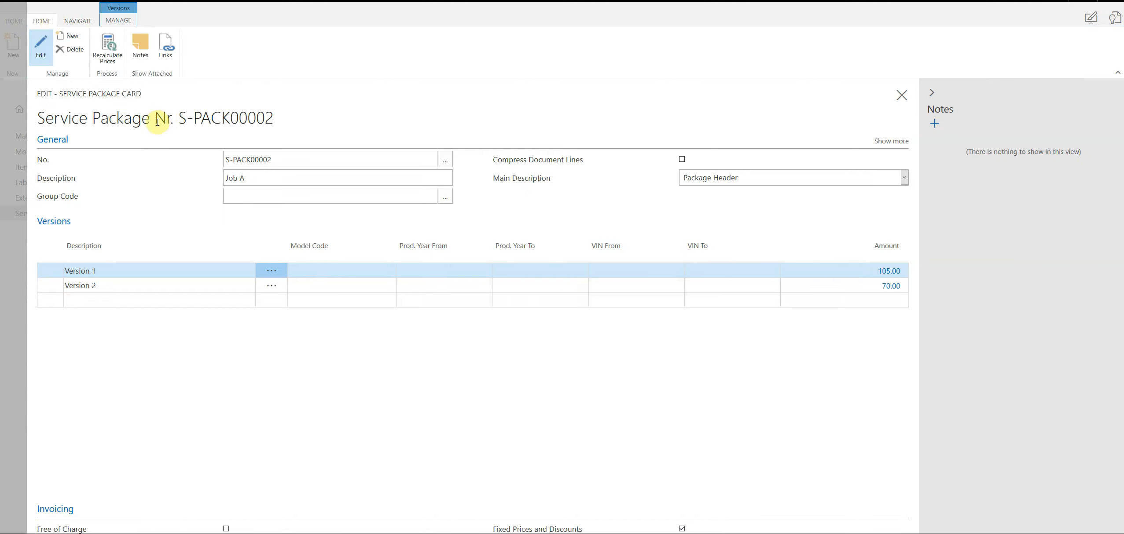
Close the service package card and open the Hyundai Tucson jobsheet at its lines
key(Escape)
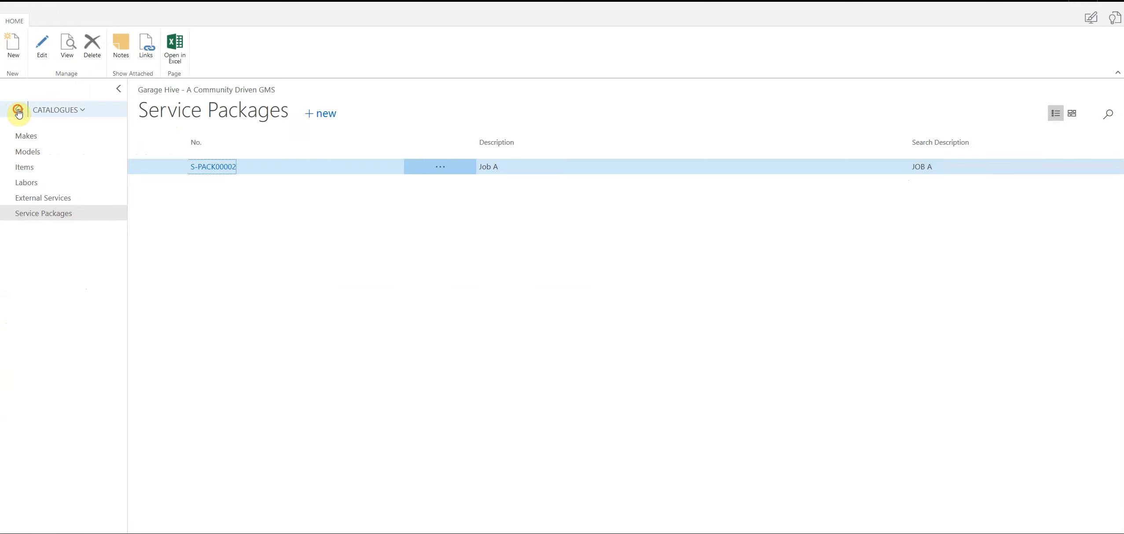
click(18, 112)
click(160, 180)
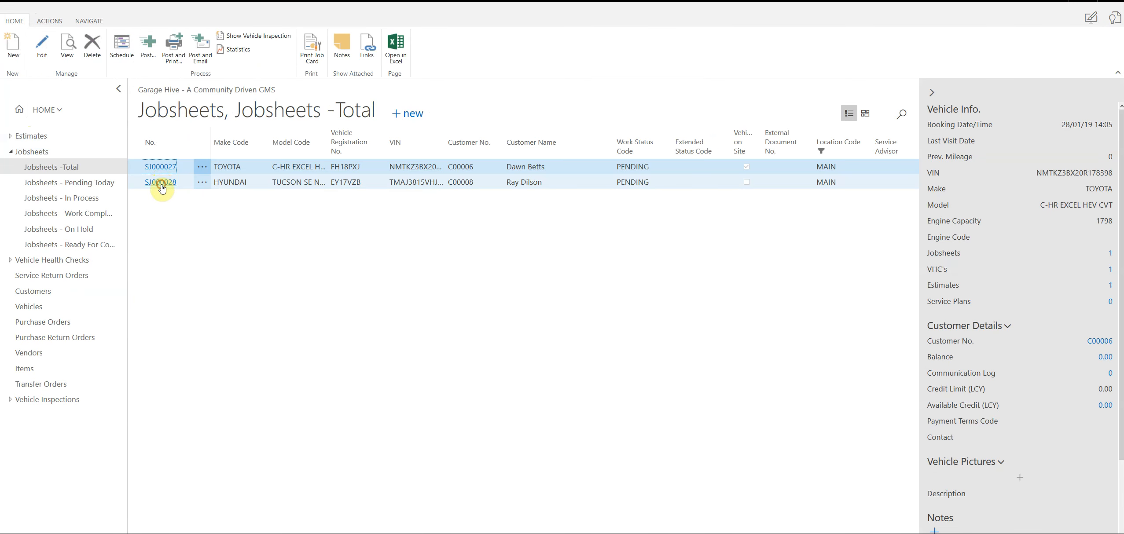
click(161, 182)
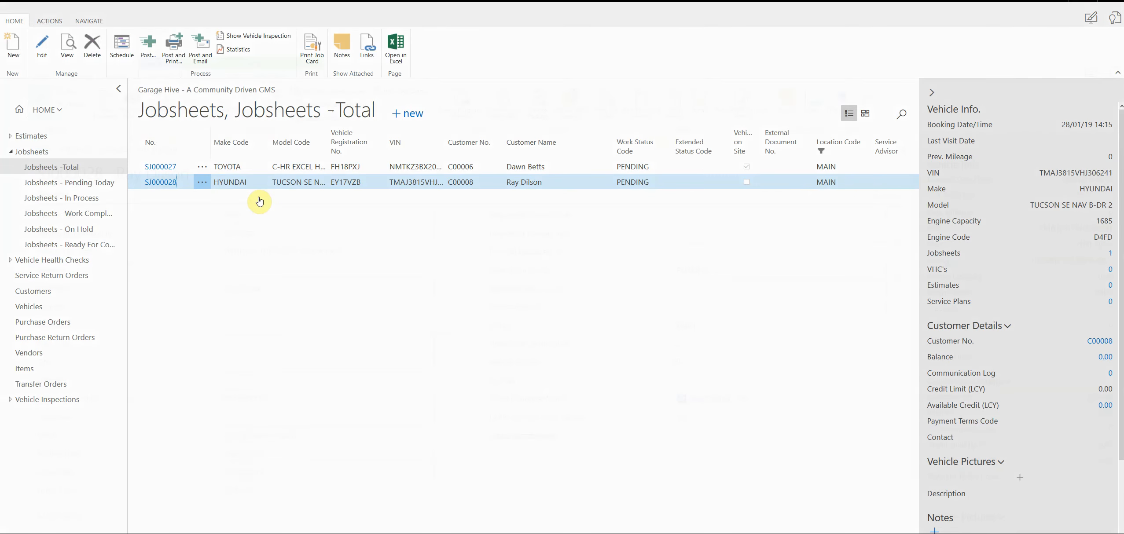
scroll(238, 303, down, 5)
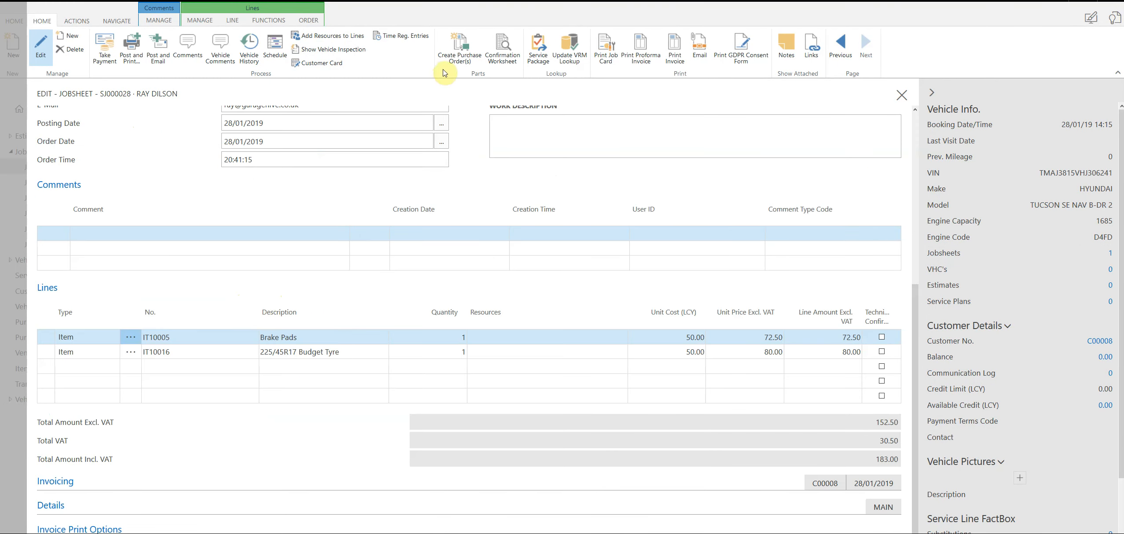
Add both versions of the Job A service package, Version 1 and Version 2, to the jobsheet lines
click(540, 54)
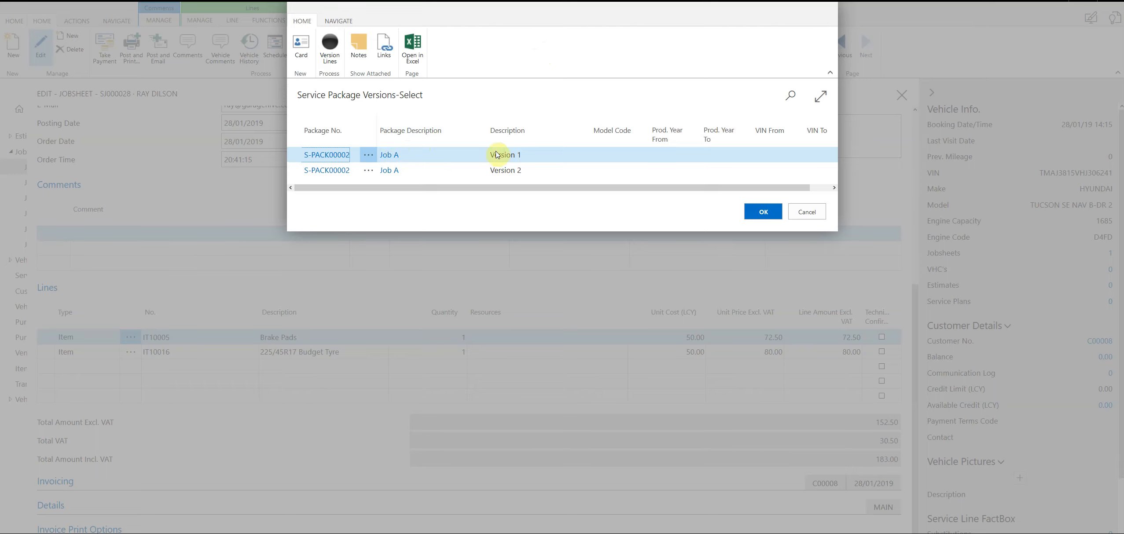
click(338, 158)
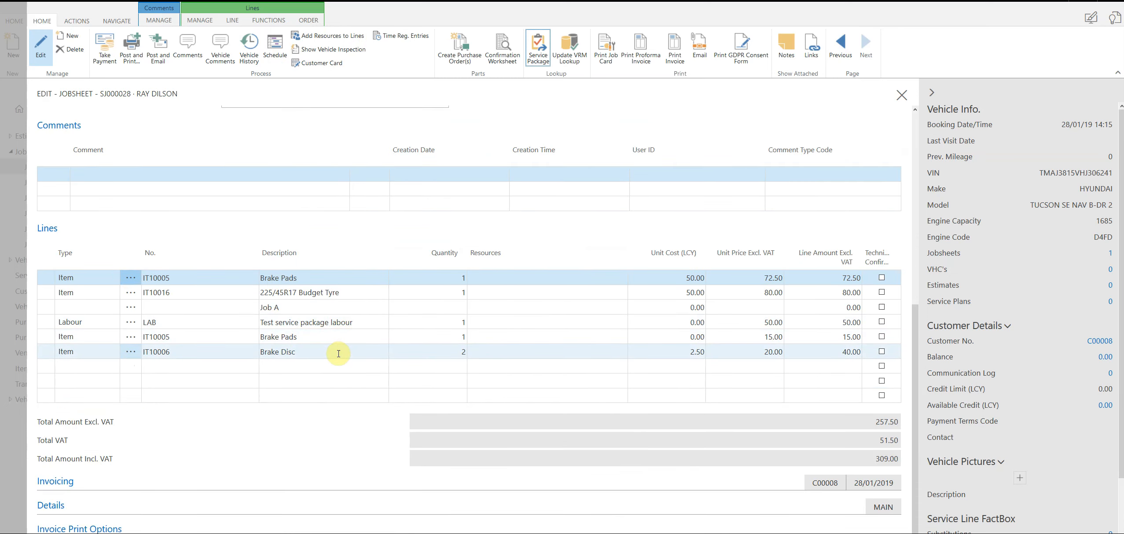
click(301, 364)
click(537, 53)
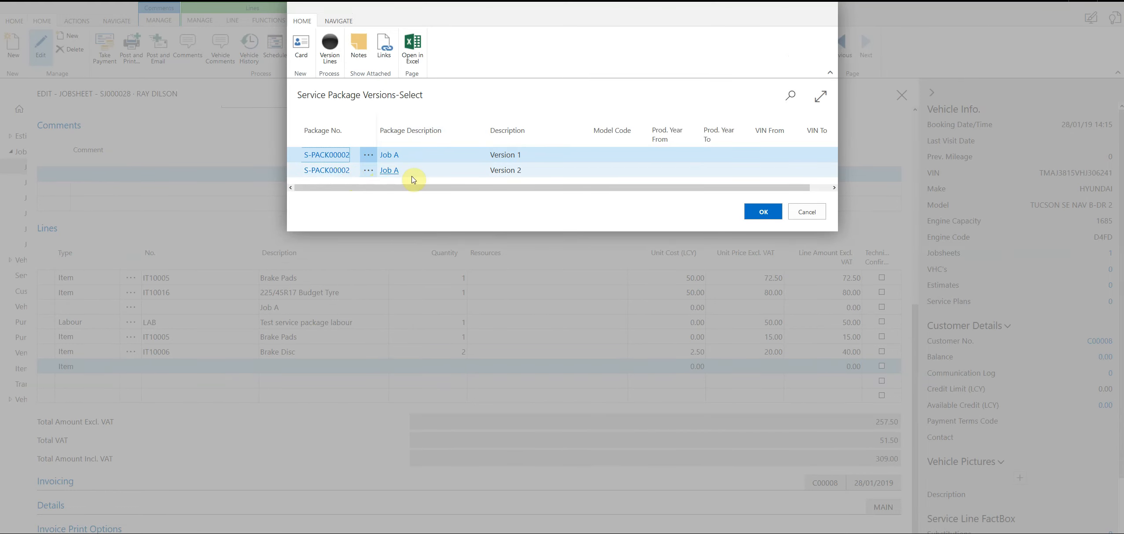
click(417, 176)
click(334, 173)
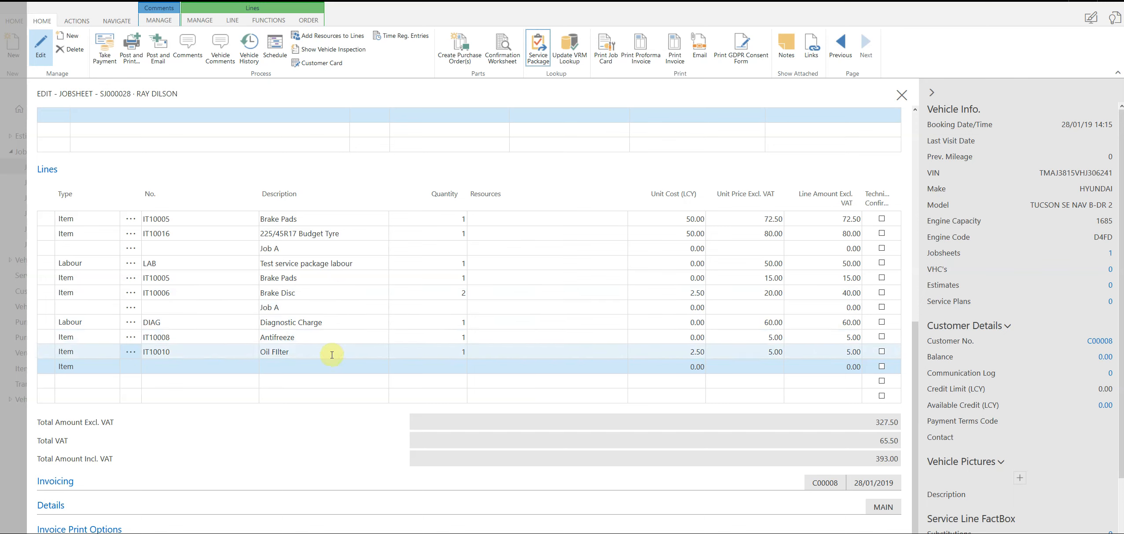
Preview the jobsheet's invoice, examine how the service package lines are printed, and close the preview
click(332, 354)
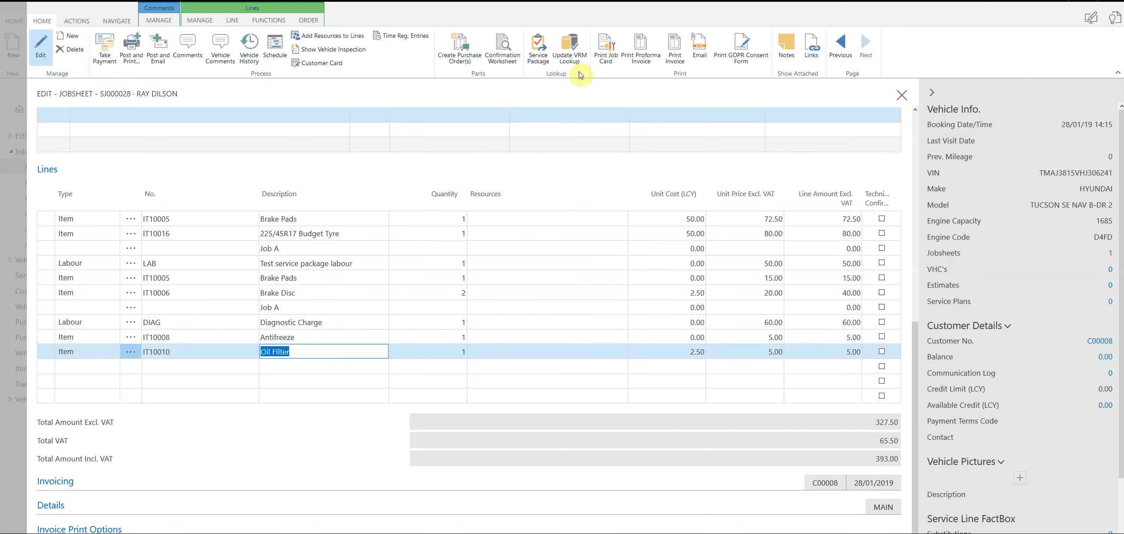
click(675, 50)
click(631, 300)
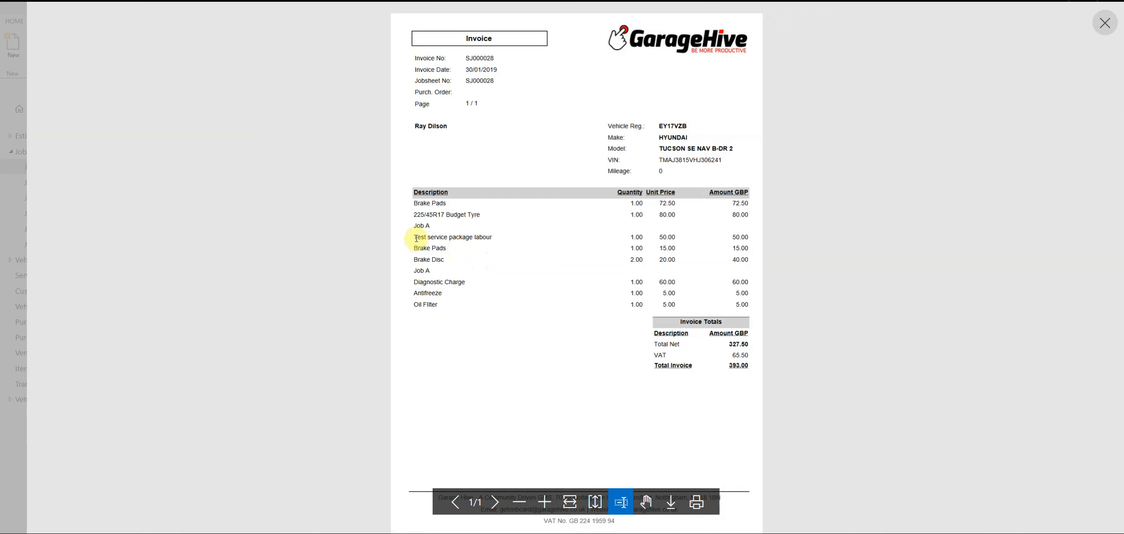
drag(417, 238, 487, 237)
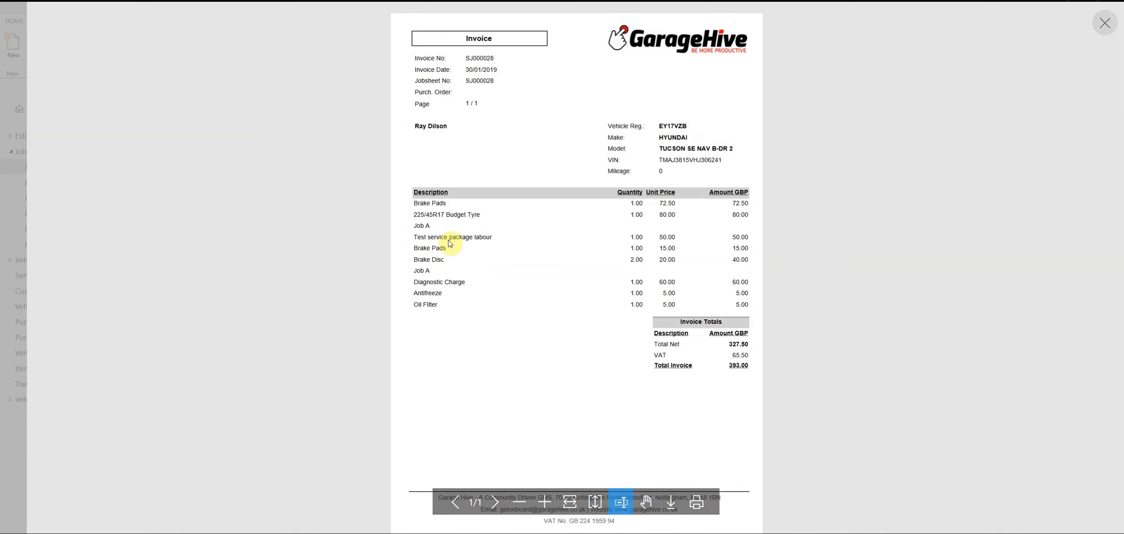
drag(417, 249, 447, 257)
click(422, 273)
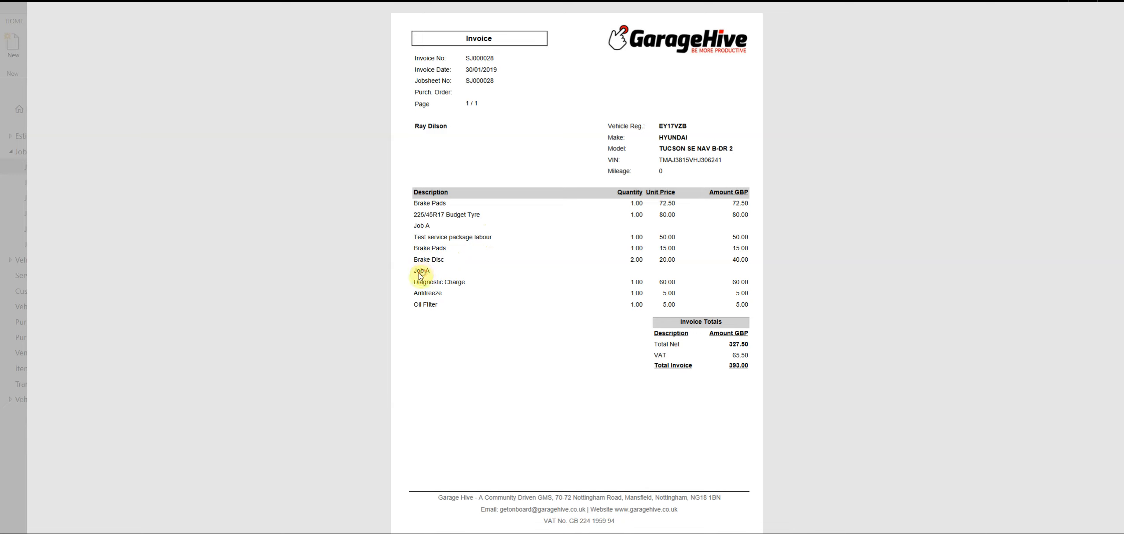
drag(420, 226, 431, 225)
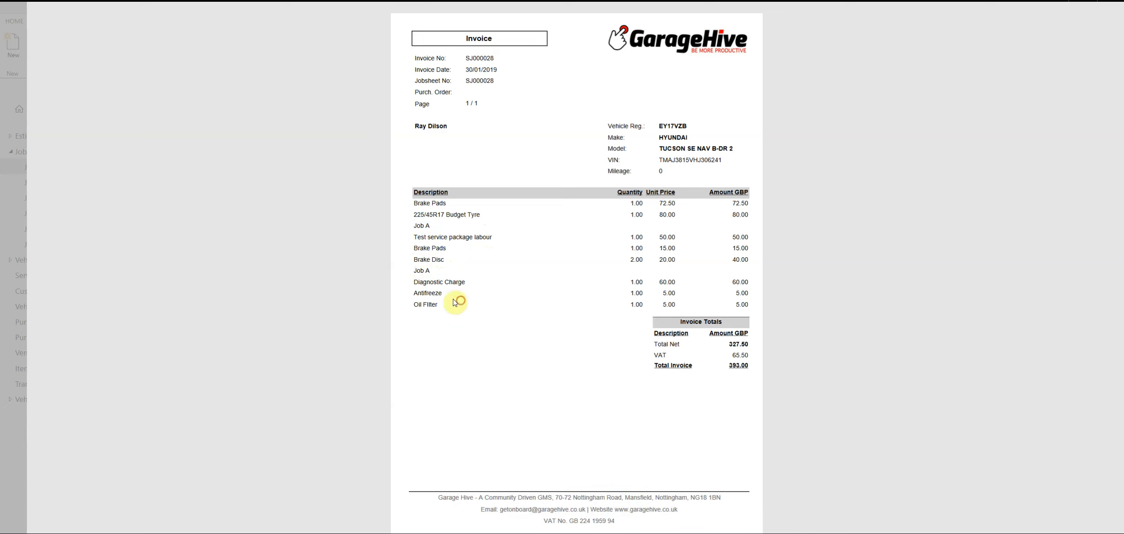
click(15, 432)
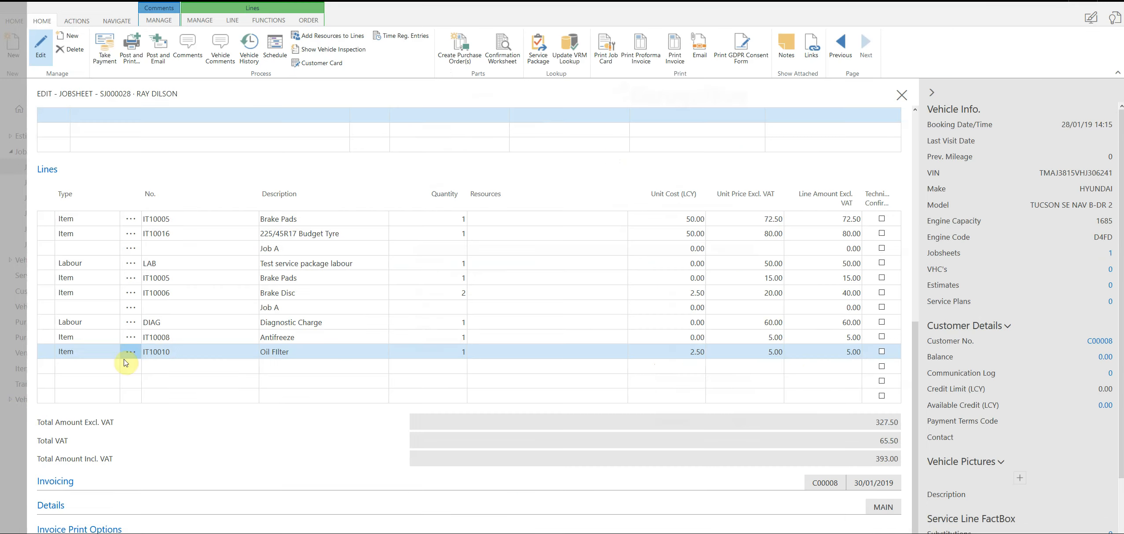
Select all the lines of the Hyundai Tucson jobsheet, delete them, and close the jobsheet
scroll(303, 317, up, 4)
scroll(303, 318, down, 4)
click(130, 358)
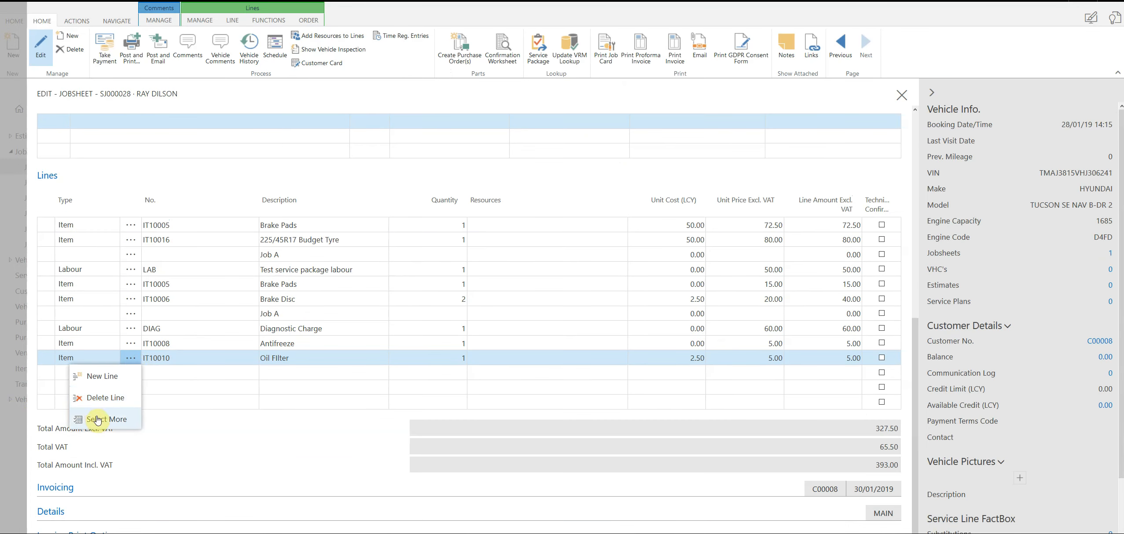
click(102, 421)
click(57, 201)
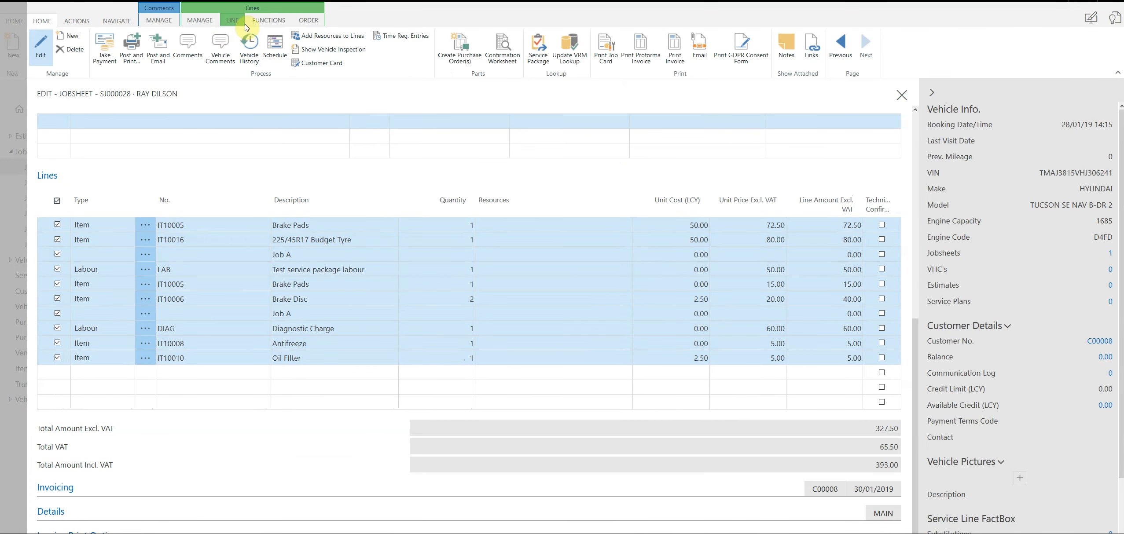
click(269, 20)
click(231, 22)
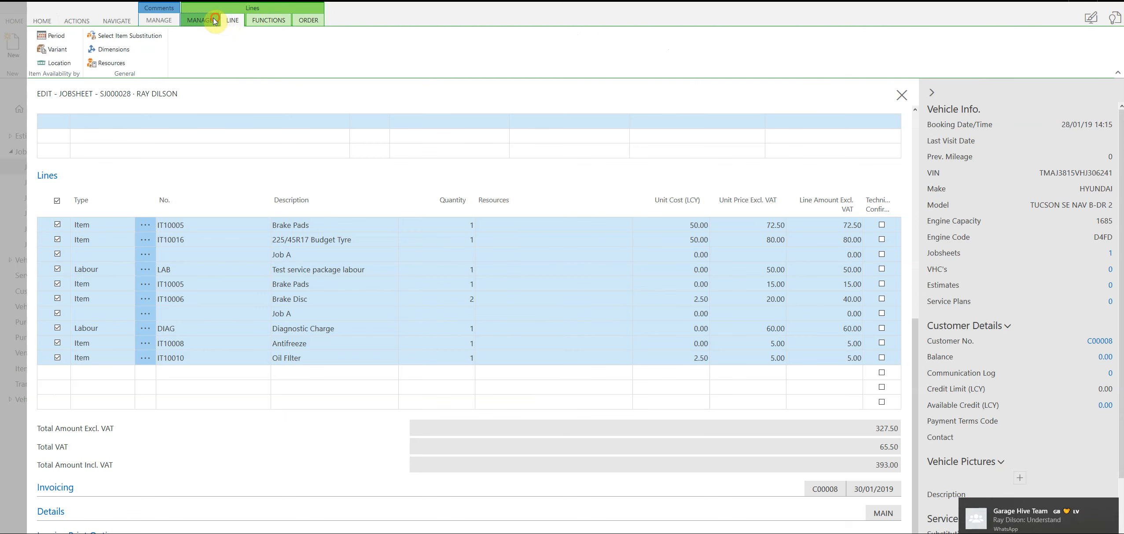
click(215, 21)
click(55, 49)
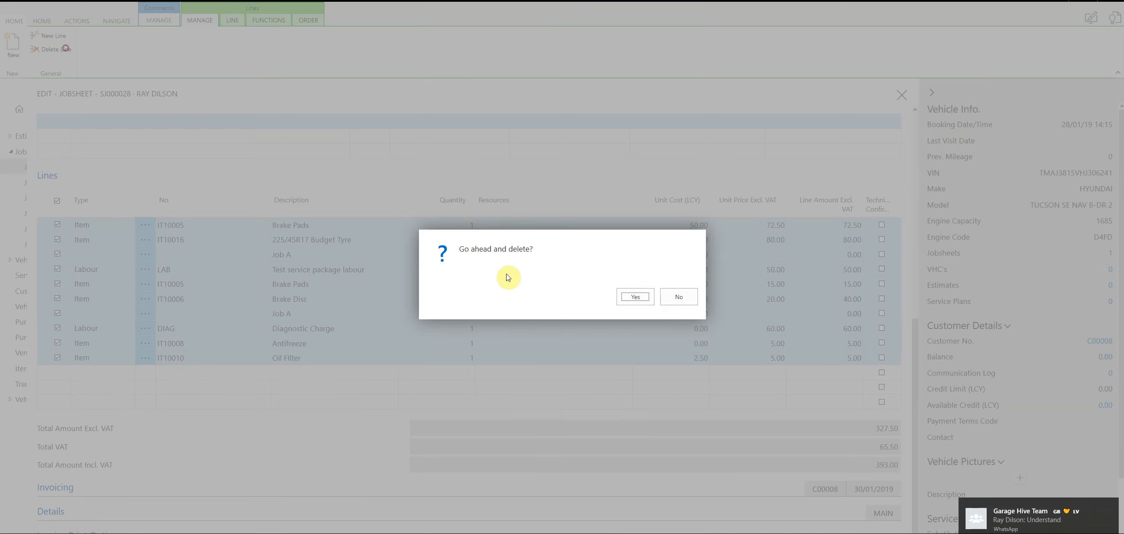
click(637, 298)
click(15, 435)
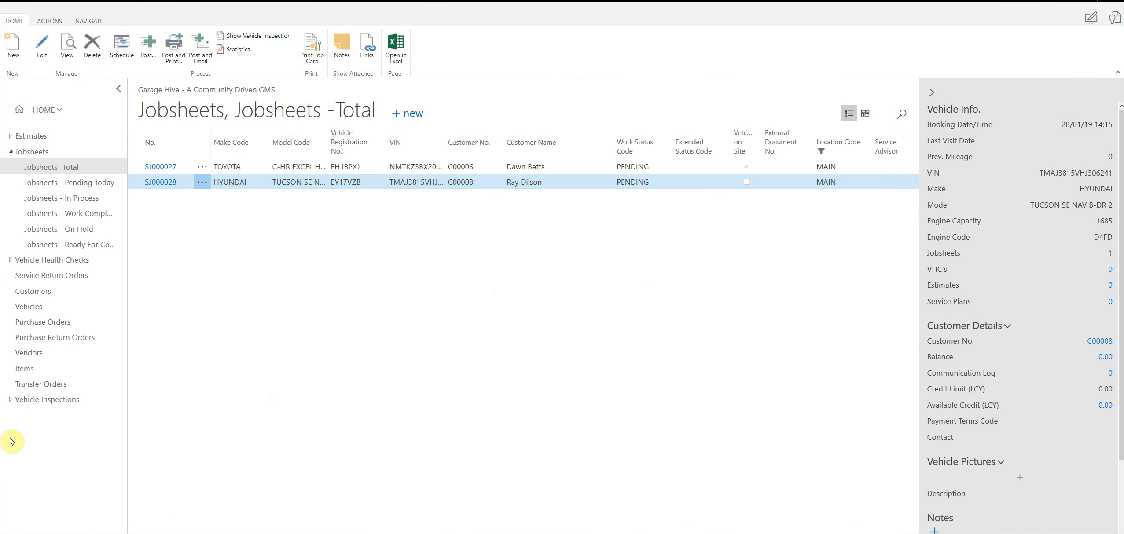
click(1045, 533)
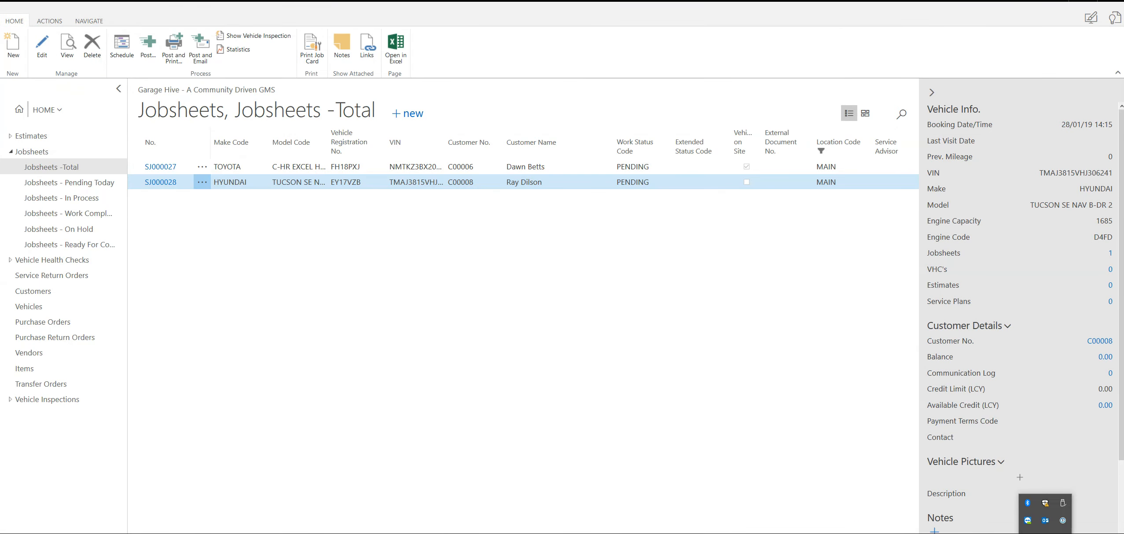
click(1045, 533)
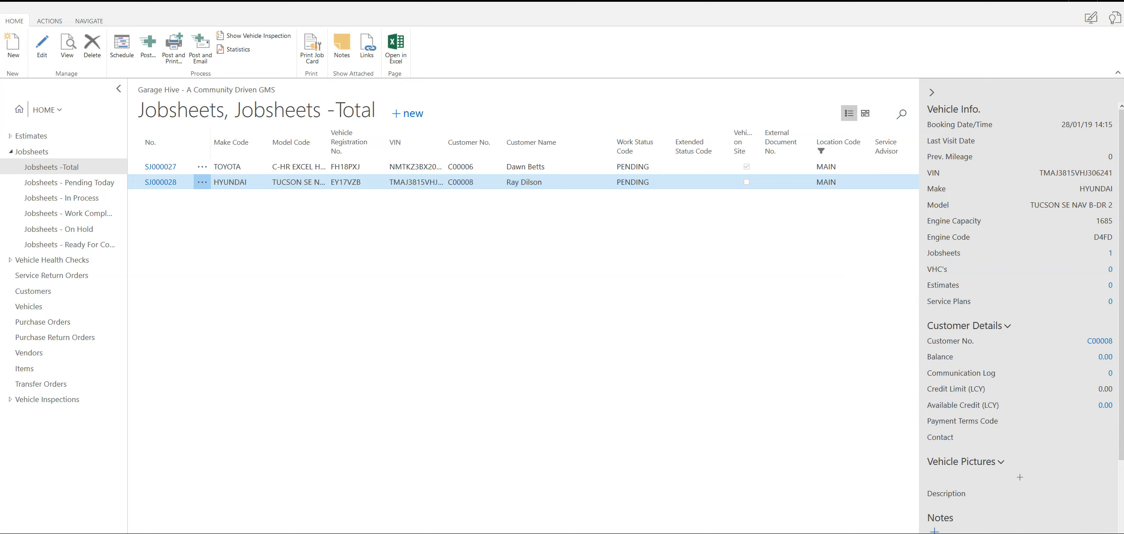
Open the Job A service package card from the catalogues and enable Compress Document Lines
click(48, 110)
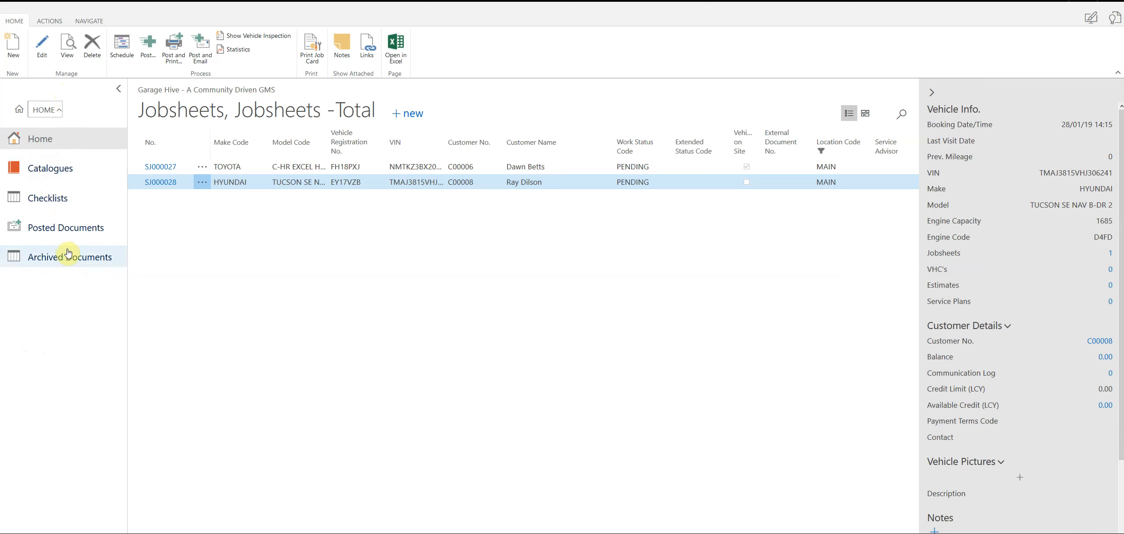
click(52, 171)
click(44, 214)
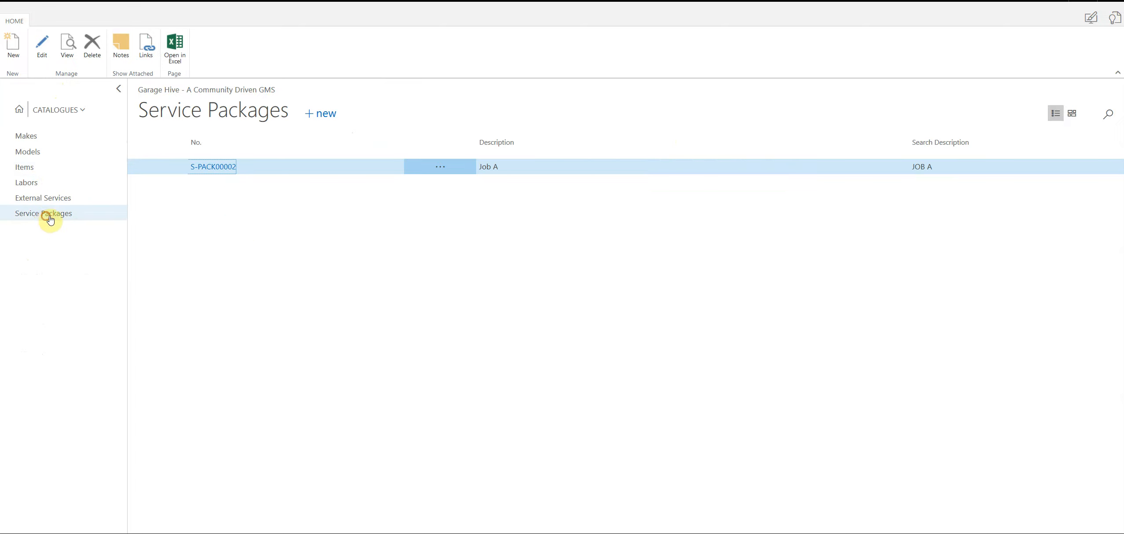
click(231, 166)
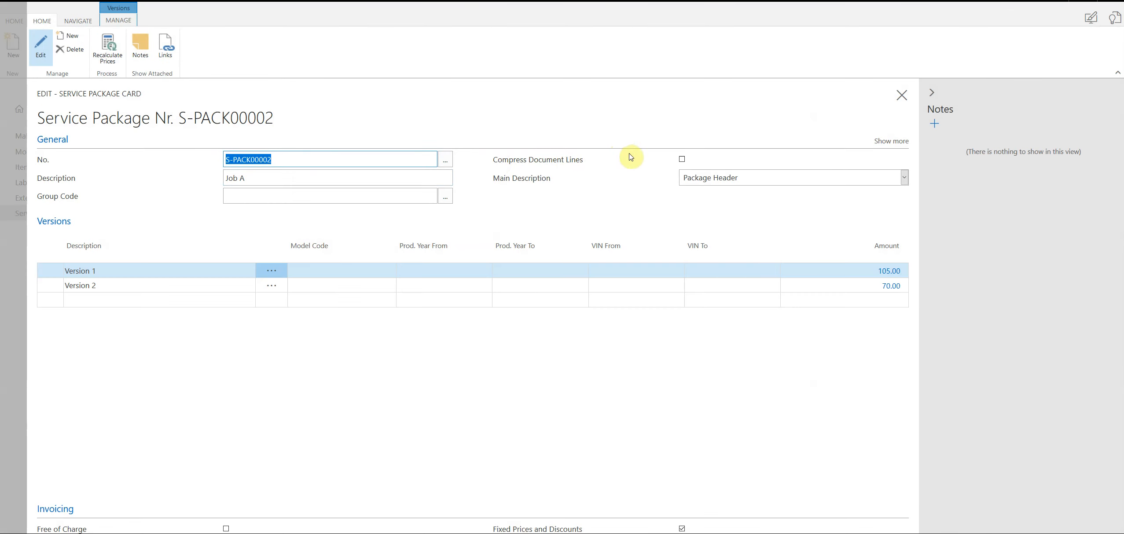
click(682, 160)
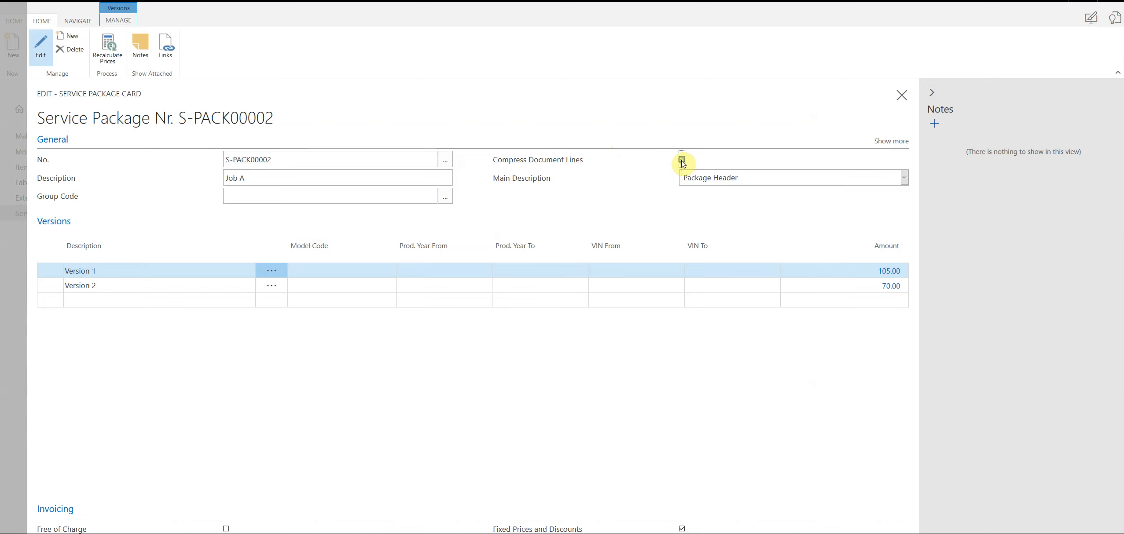
Examine the Main Description options against the package and version descriptions, keep Package Header, and close the card
click(704, 179)
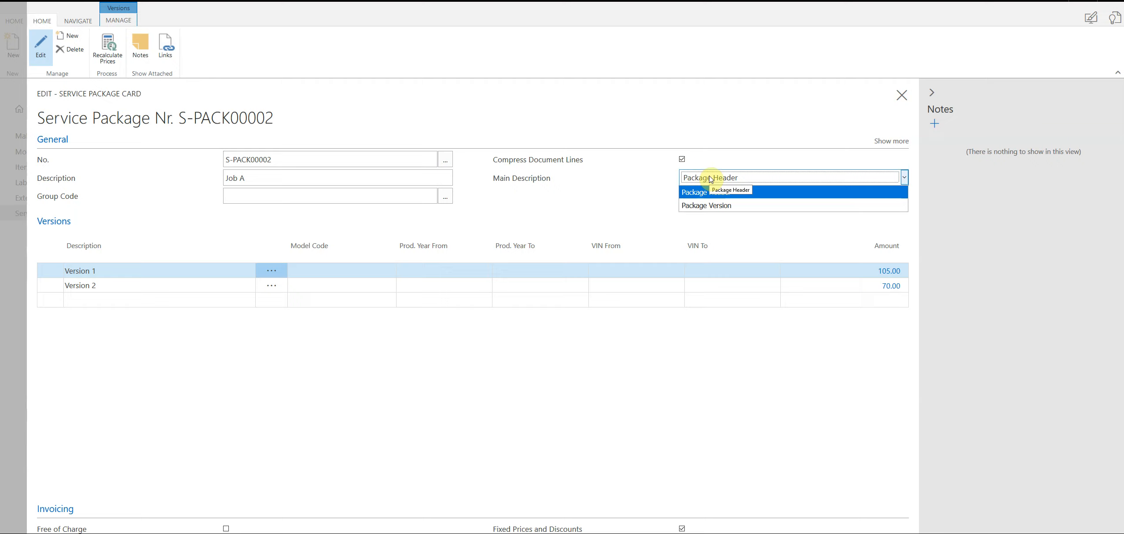
click(709, 192)
click(231, 181)
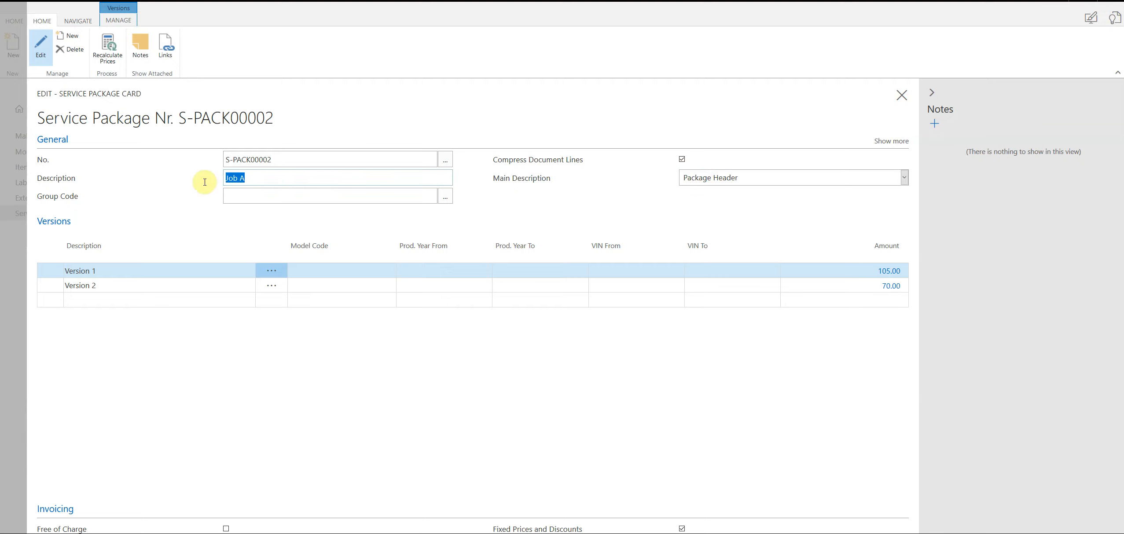
click(110, 271)
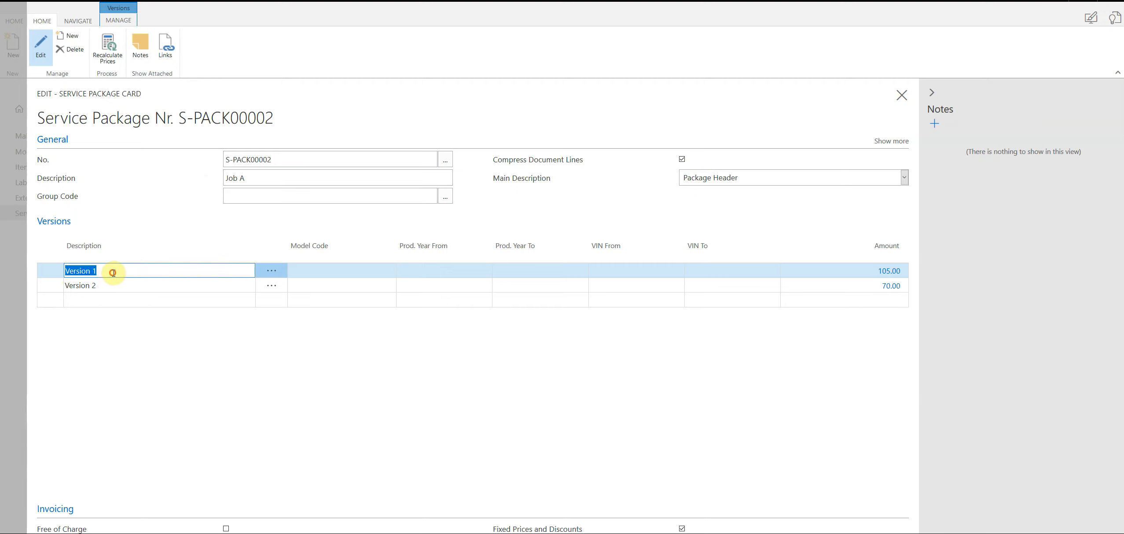
click(728, 179)
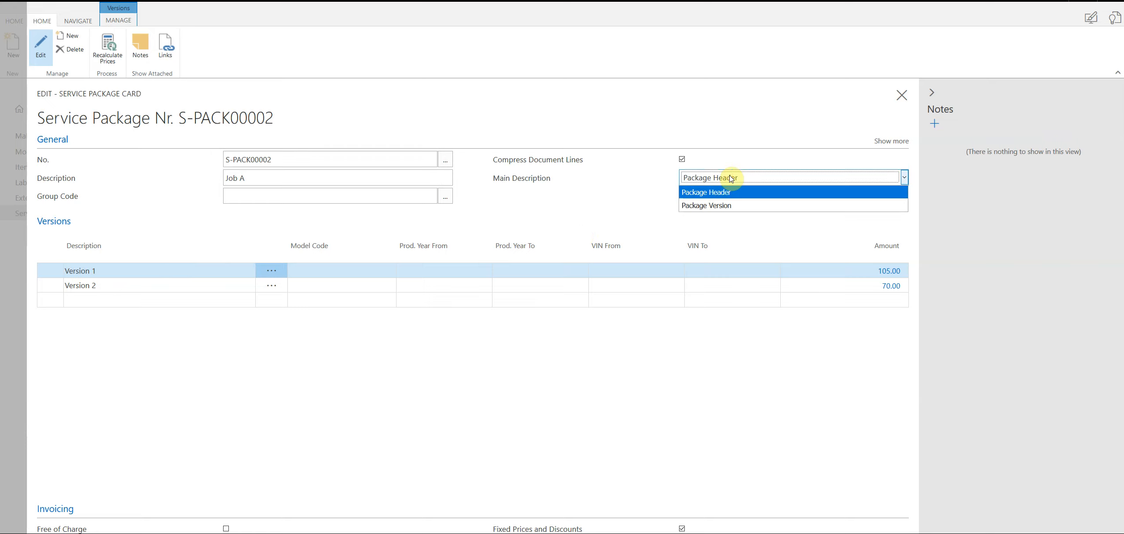
click(730, 178)
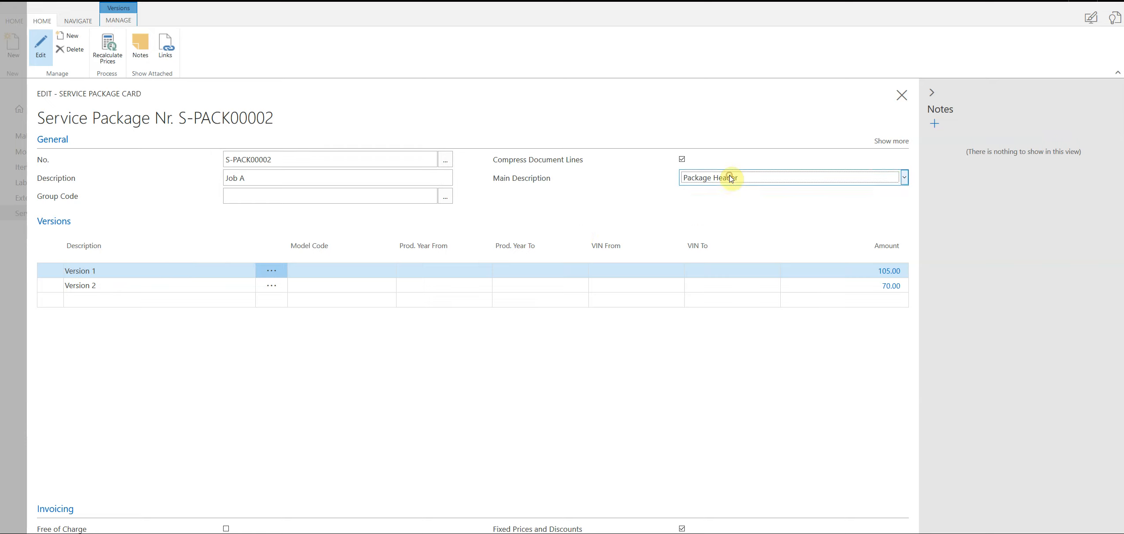
click(226, 178)
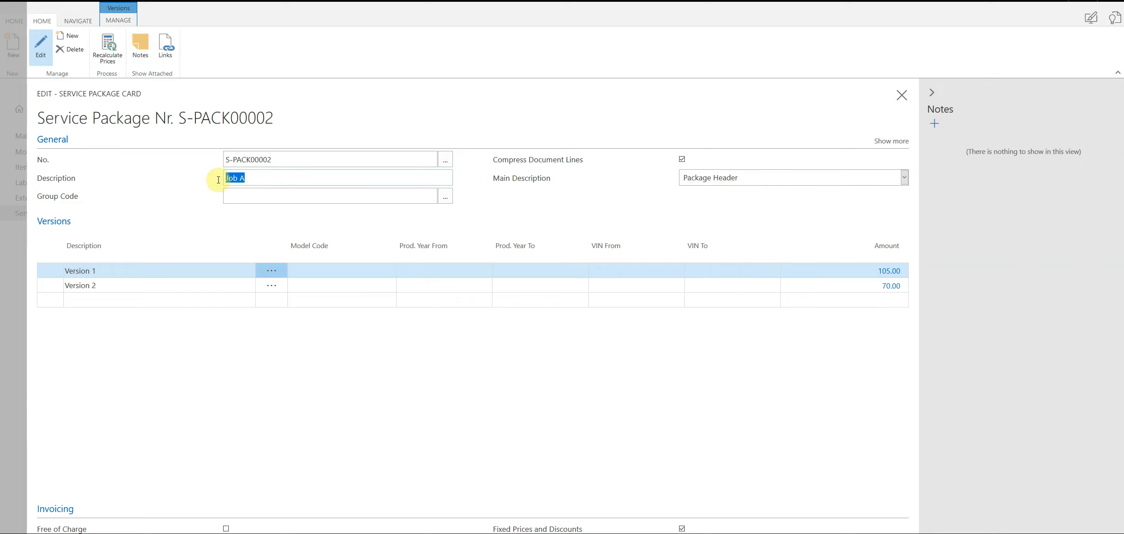
click(181, 185)
click(16, 321)
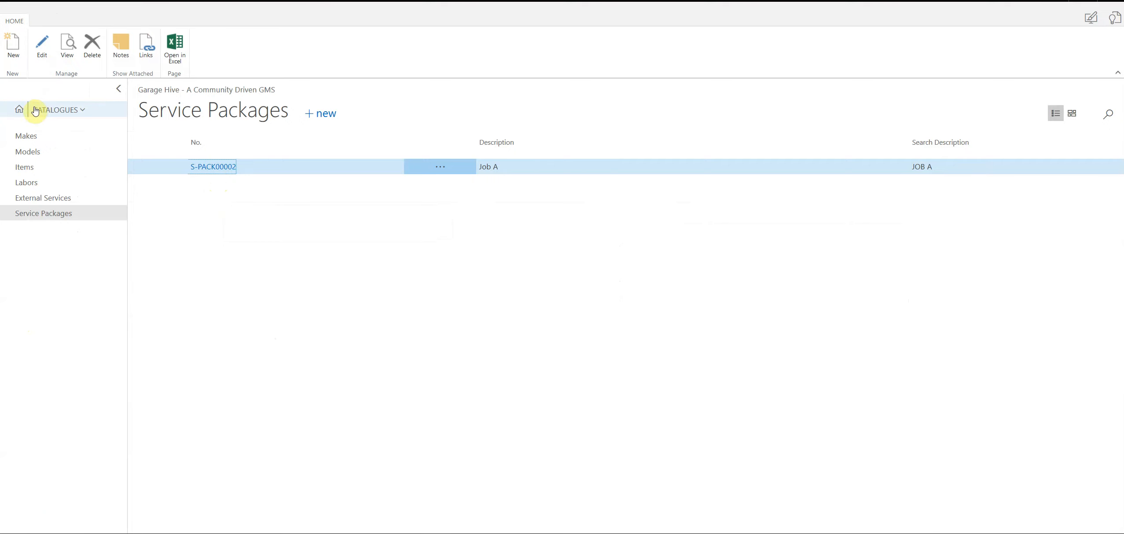
Open the Toyota C-HR jobsheet and add Version 1 of the Job A service package to its lines
click(22, 112)
click(233, 185)
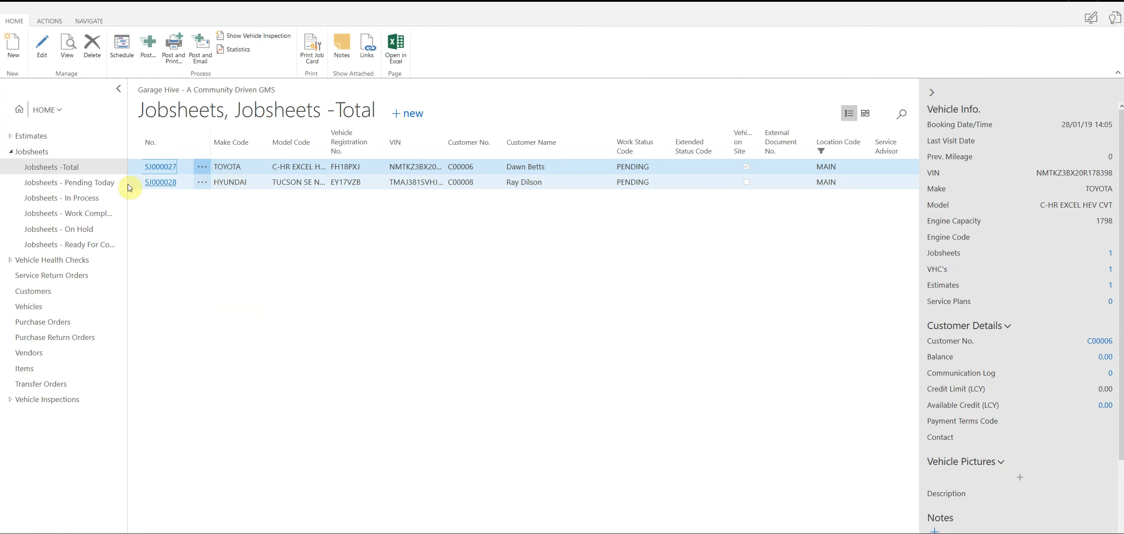
click(162, 169)
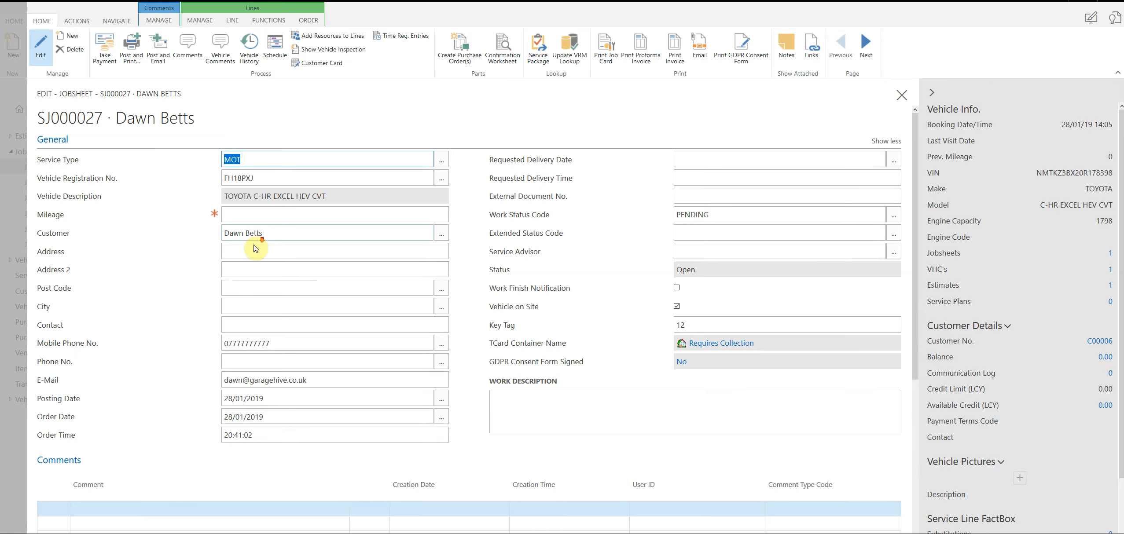
scroll(253, 246, down, 5)
scroll(252, 250, down, 2)
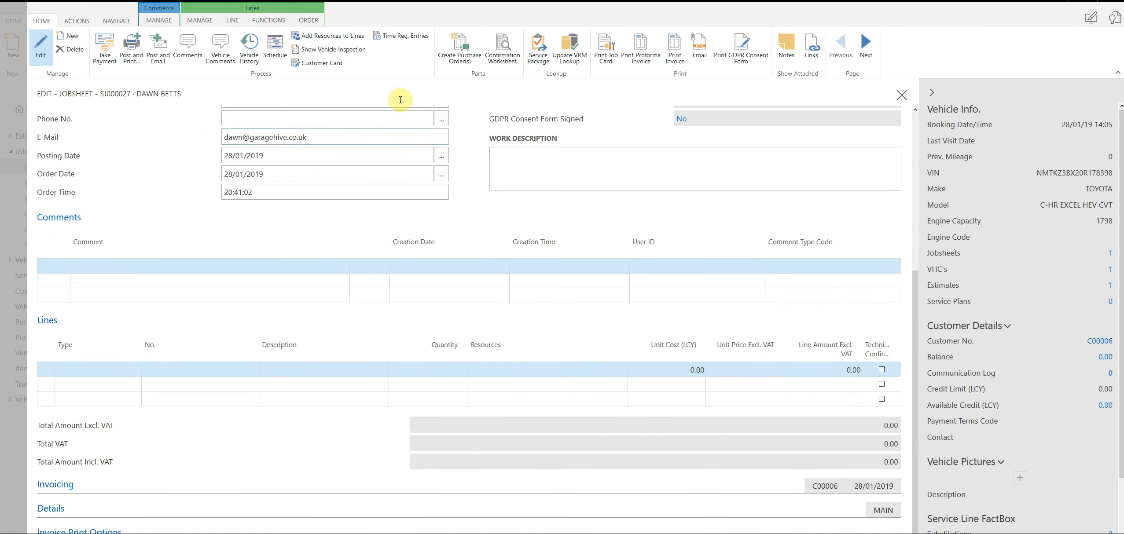
click(536, 49)
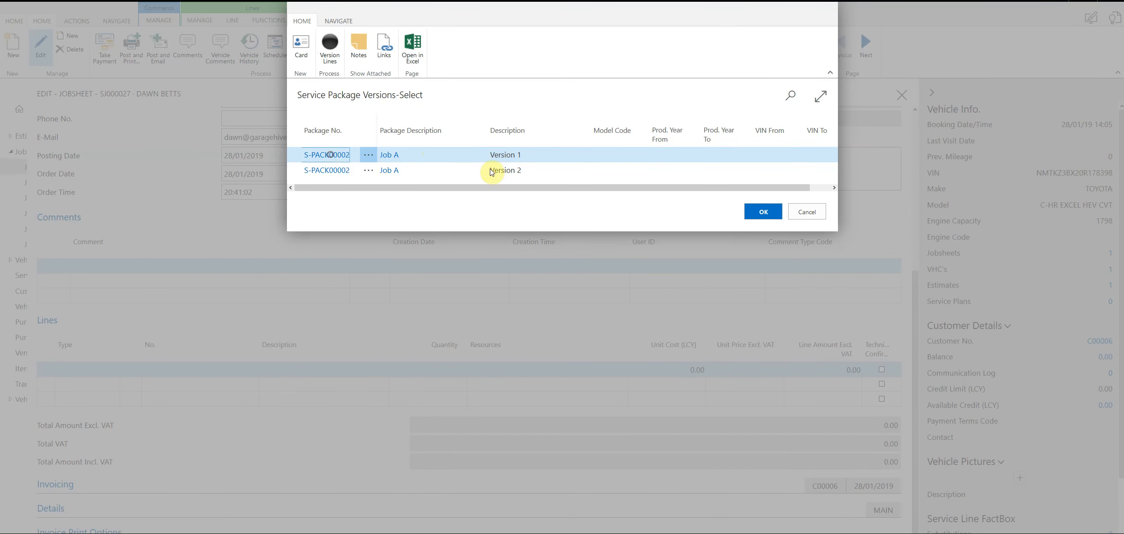
double_click(492, 171)
scroll(431, 352, down, 3)
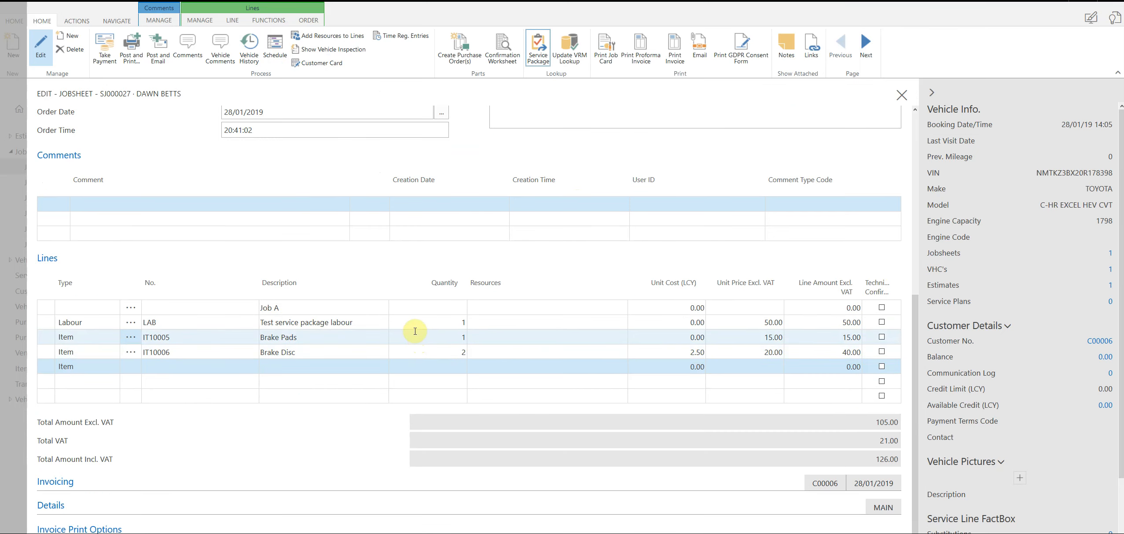
click(413, 328)
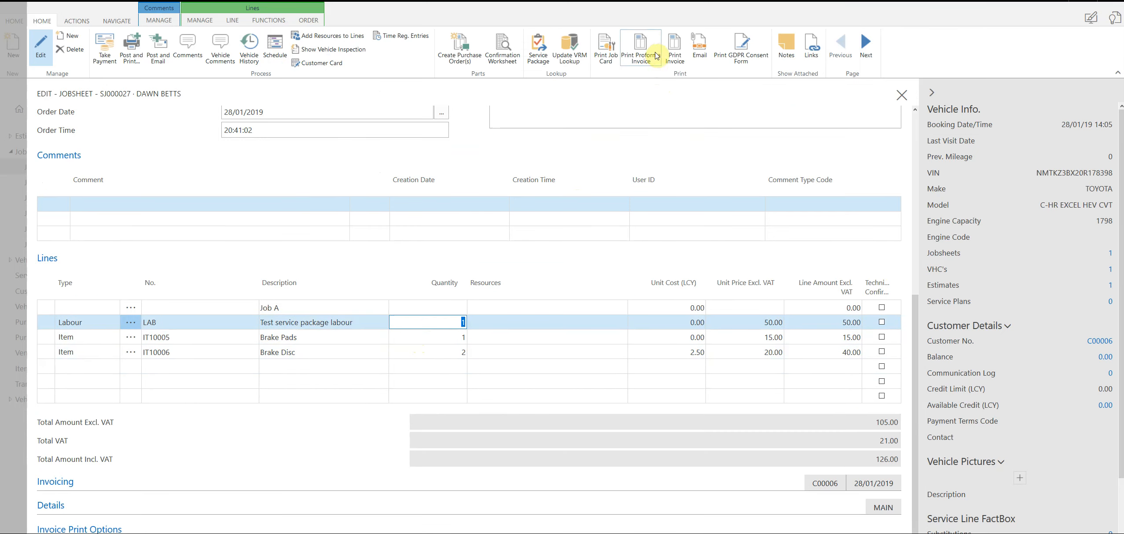
Preview the Toyota jobsheet's invoice, compare the printed package line with the jobsheet lines, and close the jobsheet
click(675, 46)
click(634, 299)
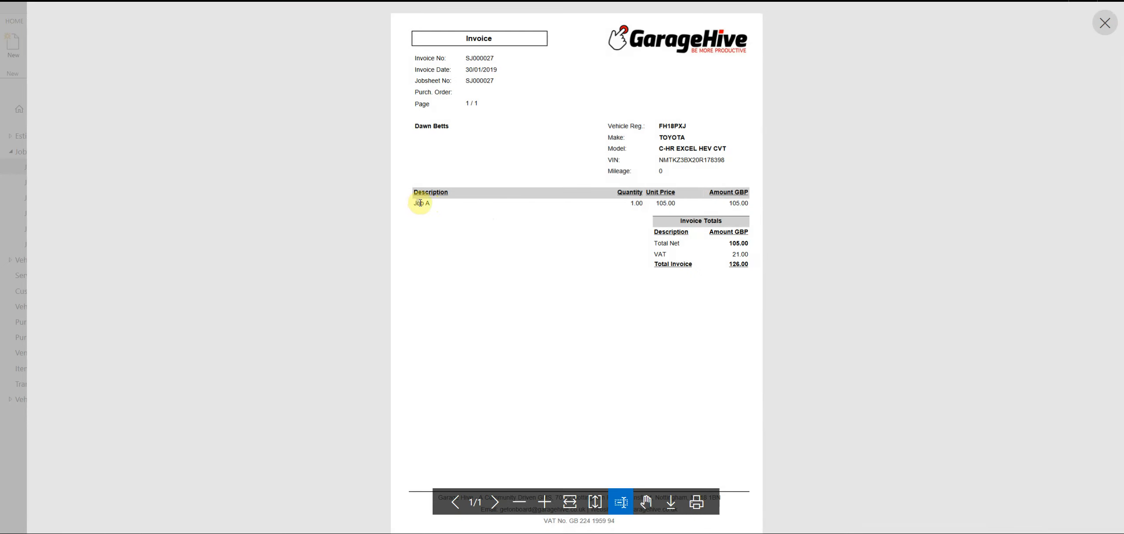
drag(417, 204, 761, 202)
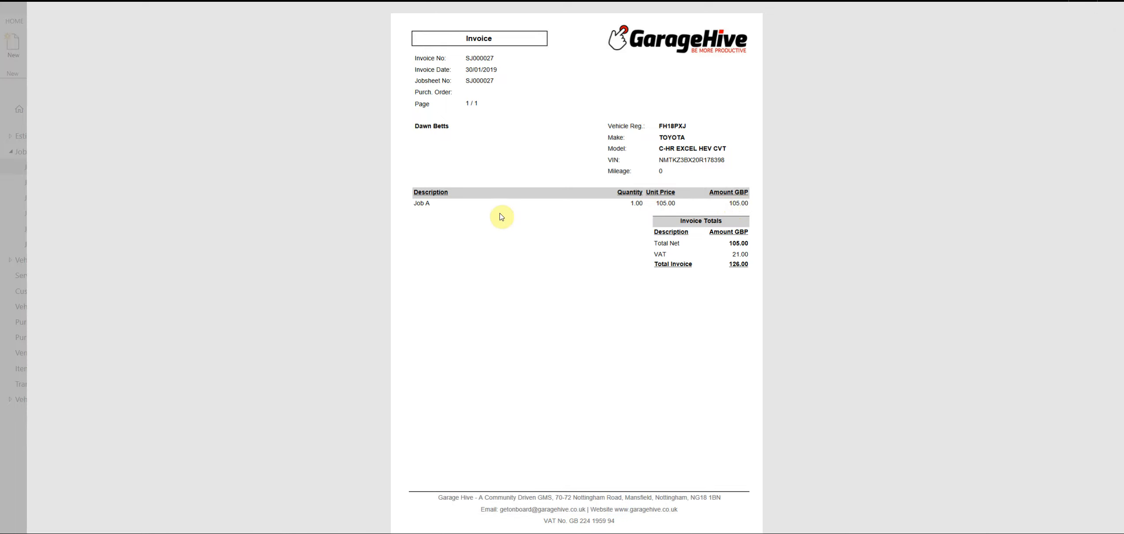
click(12, 201)
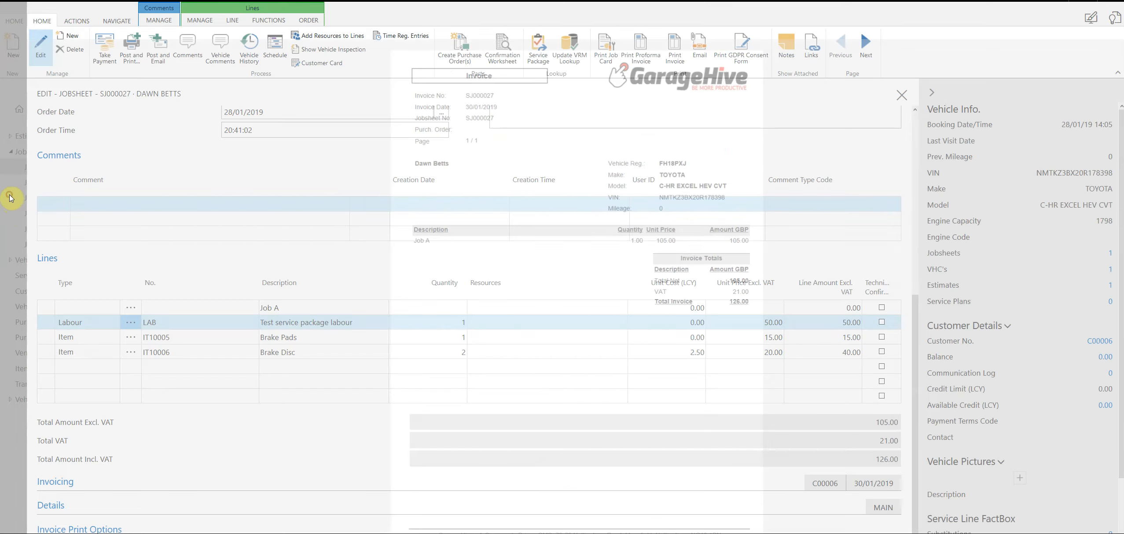
scroll(200, 376, down, 5)
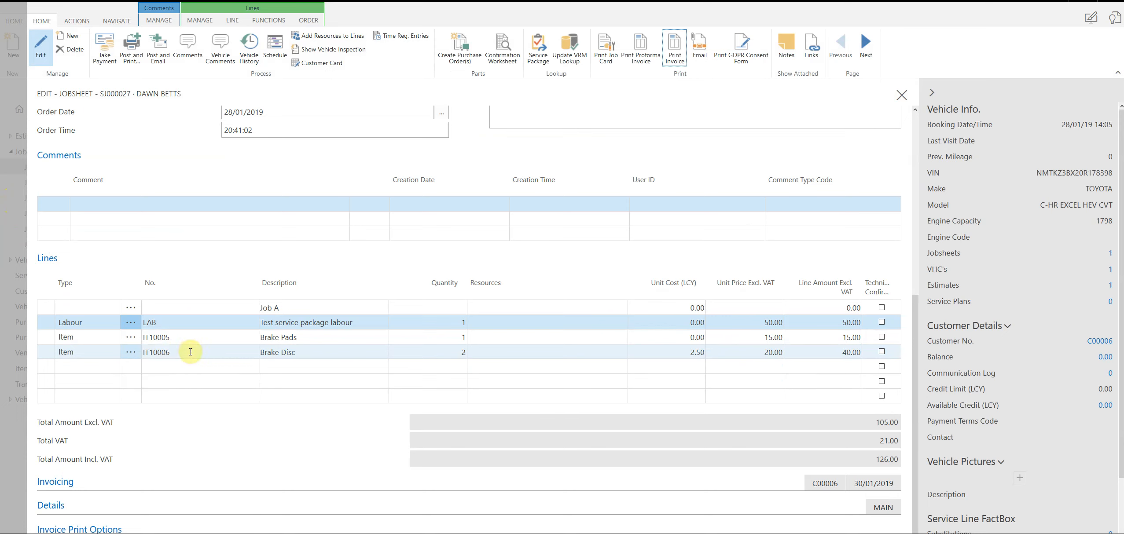
click(677, 60)
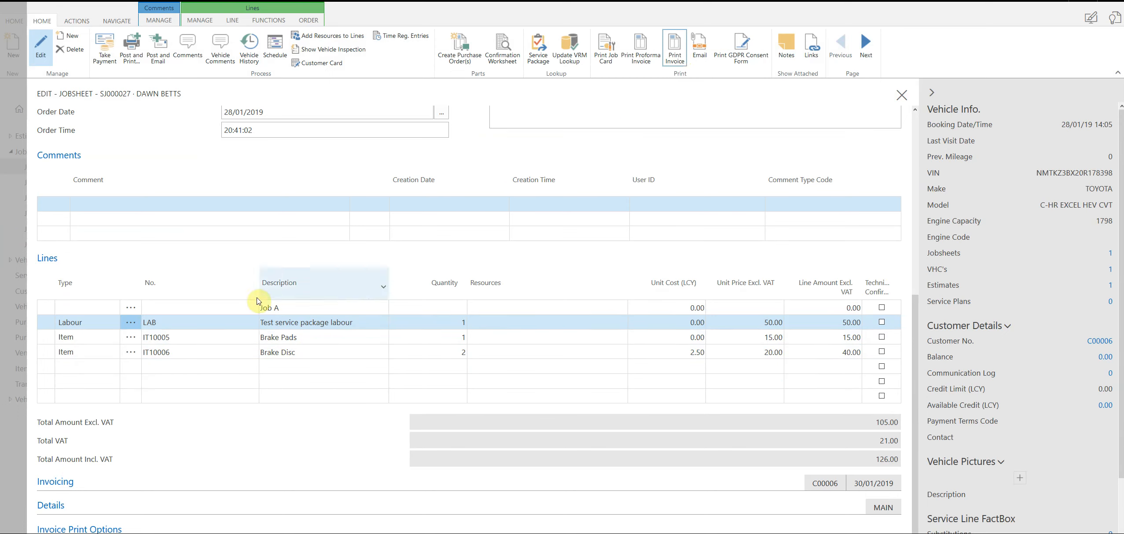
click(10, 442)
Reopen the Job A service package card, set Main Description to Package Version, and examine the version descriptions
click(48, 110)
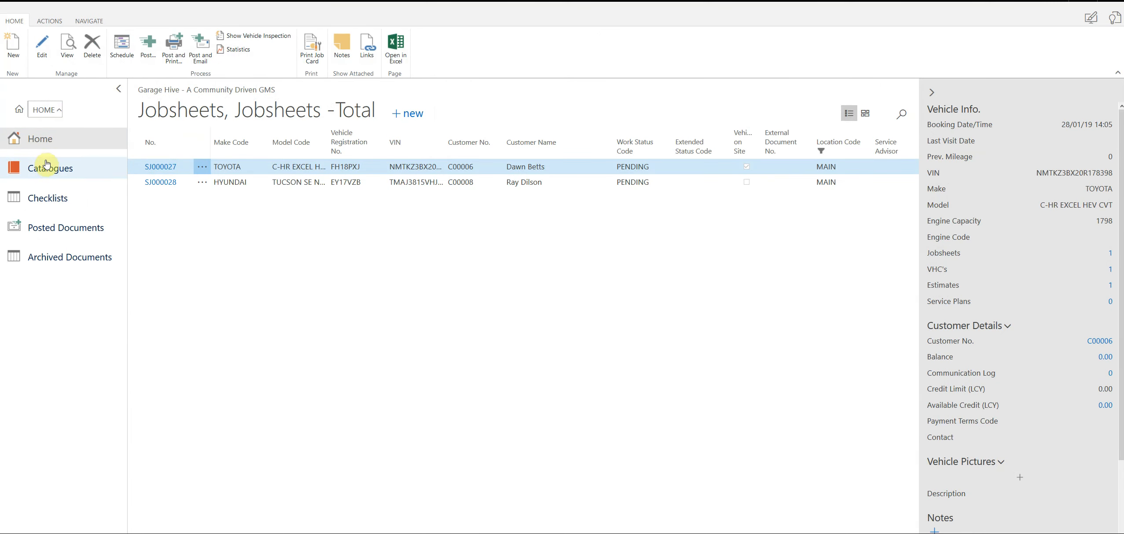
click(51, 169)
click(50, 213)
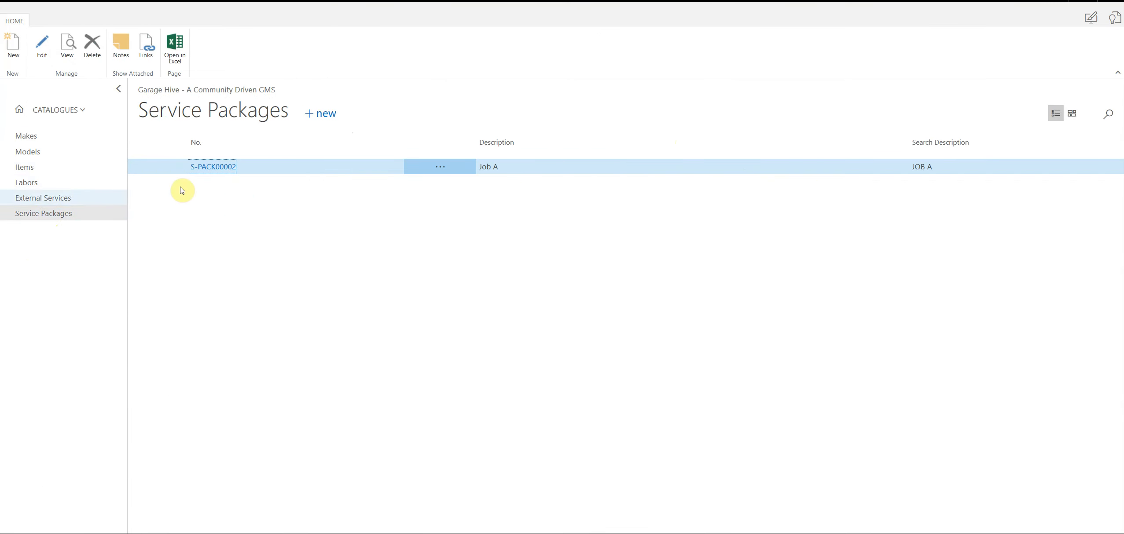
click(221, 168)
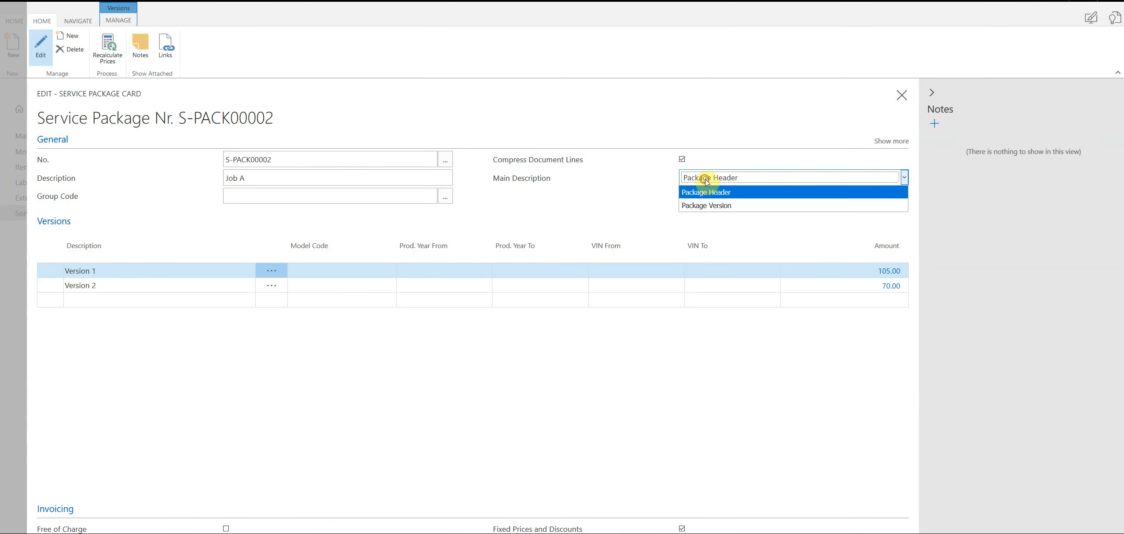
click(706, 206)
click(108, 271)
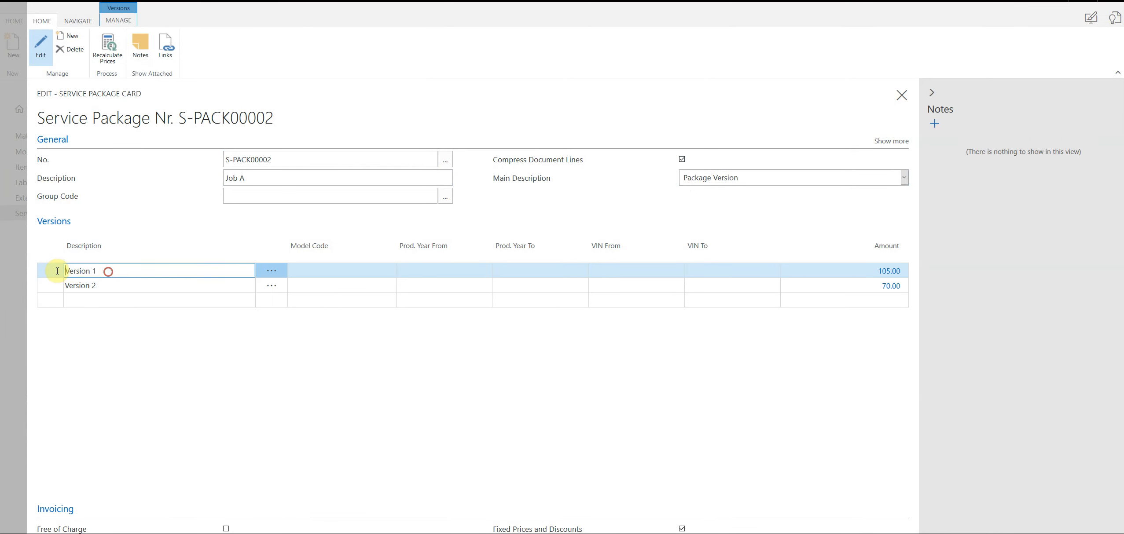
click(96, 284)
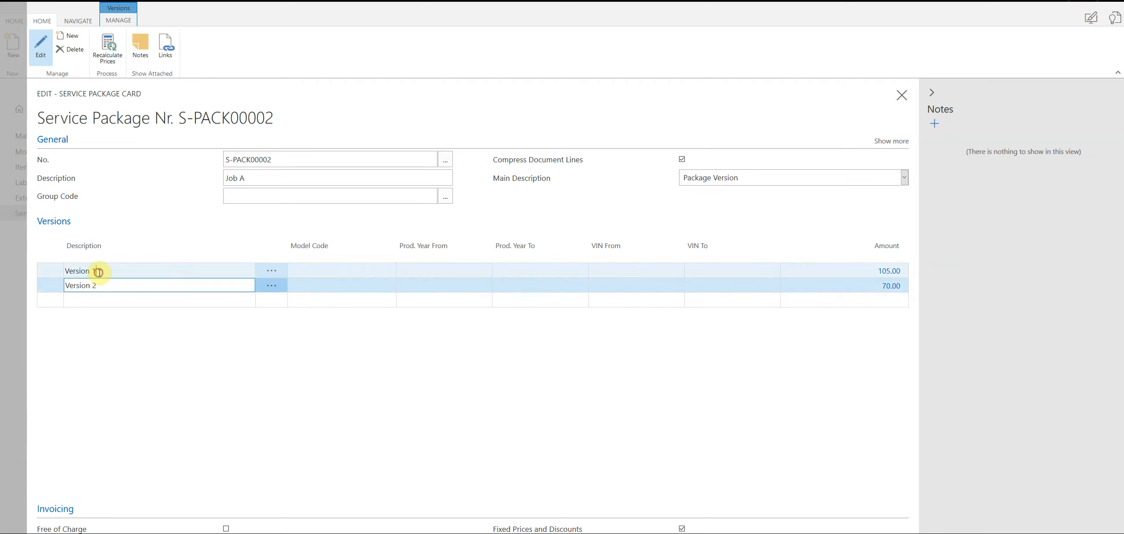
click(97, 272)
click(100, 284)
Set the Job A package's Main Description to Package Header and return to the home page
click(685, 178)
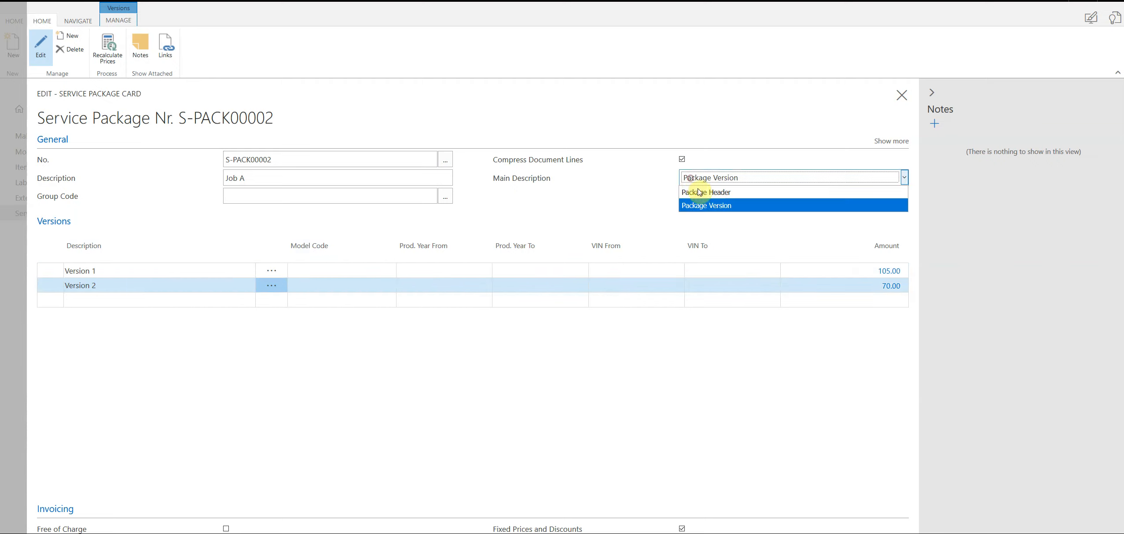
click(700, 192)
click(20, 328)
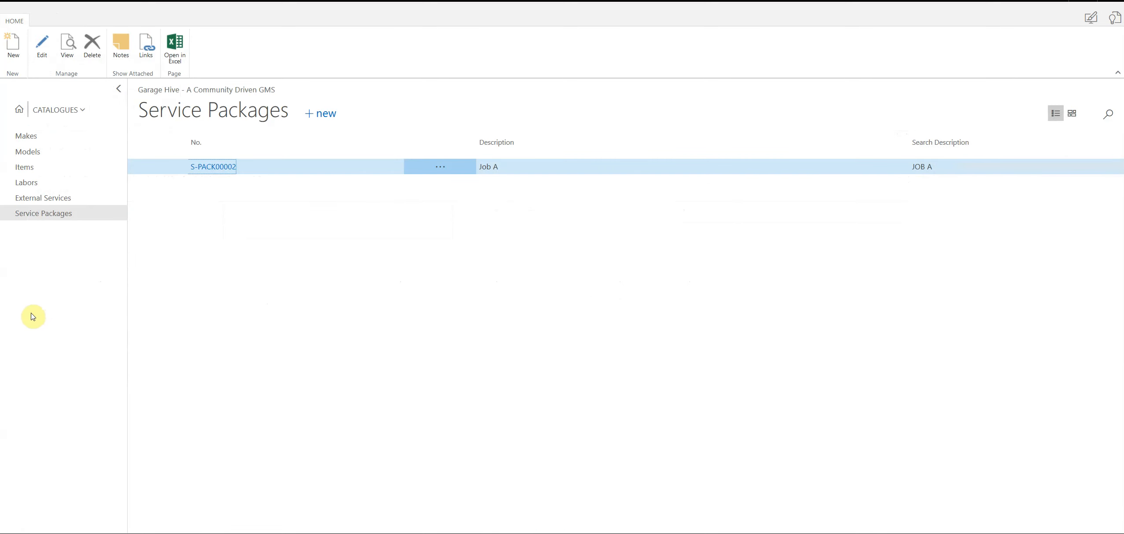
click(19, 109)
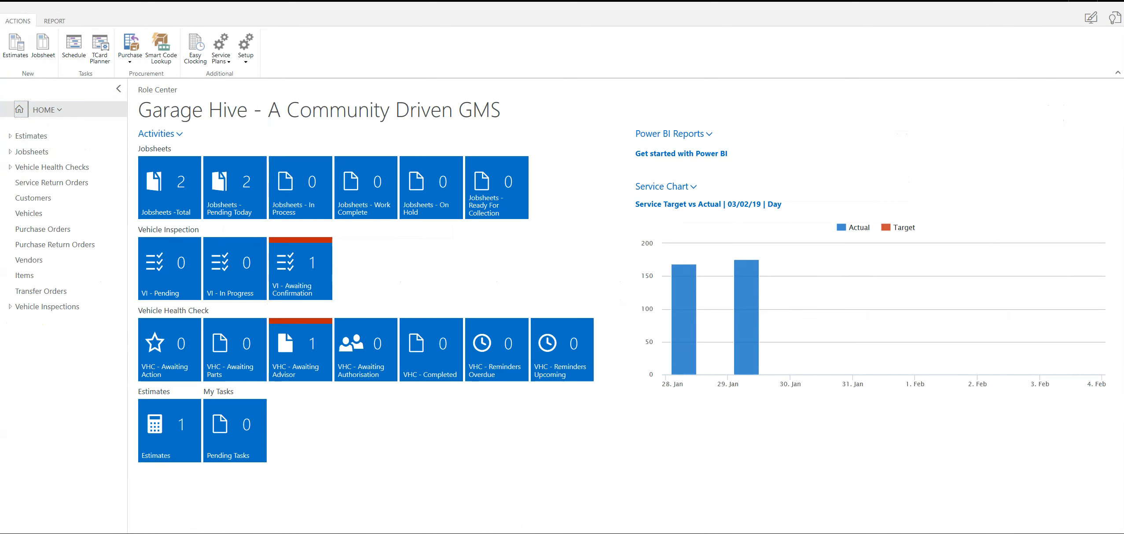